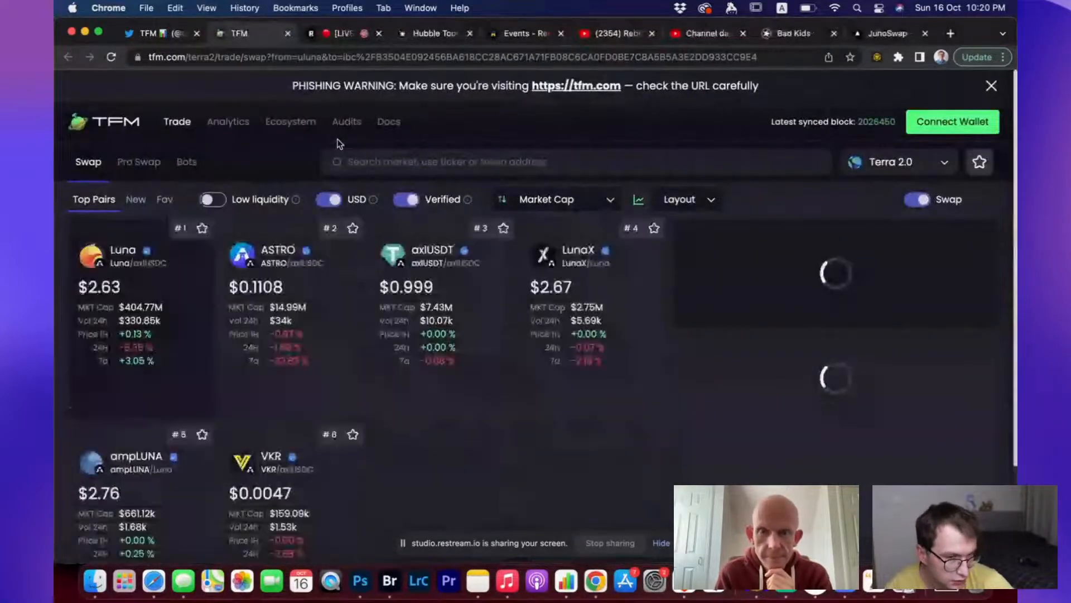
Switch the trading network from Terra 2.0 to Juno and on to Osmosis.
{"action": "left_click", "coordinate": [909, 162]}
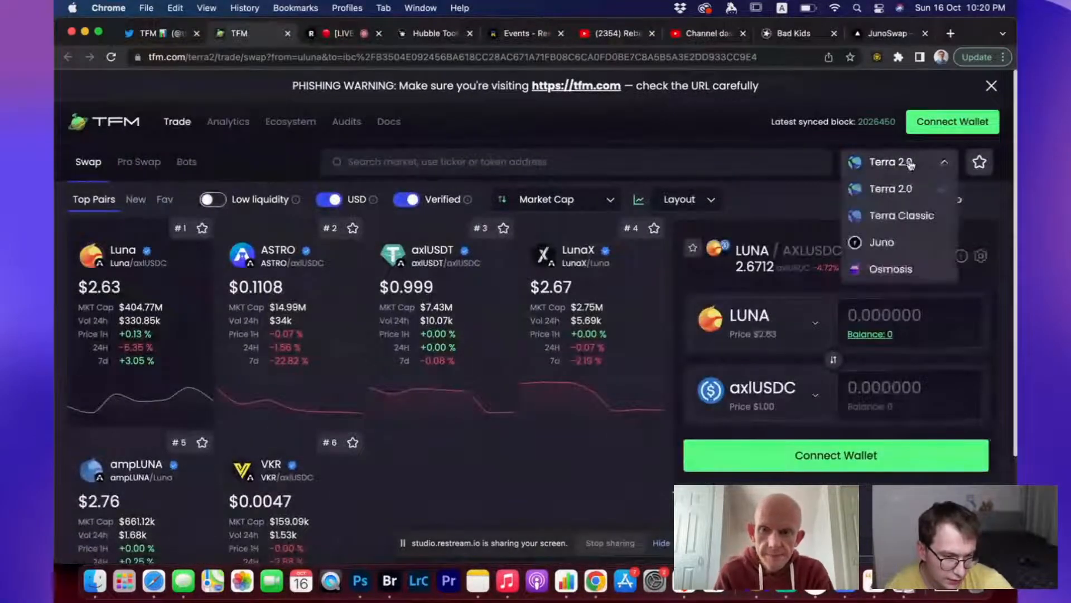
{"action": "left_click", "coordinate": [879, 242]}
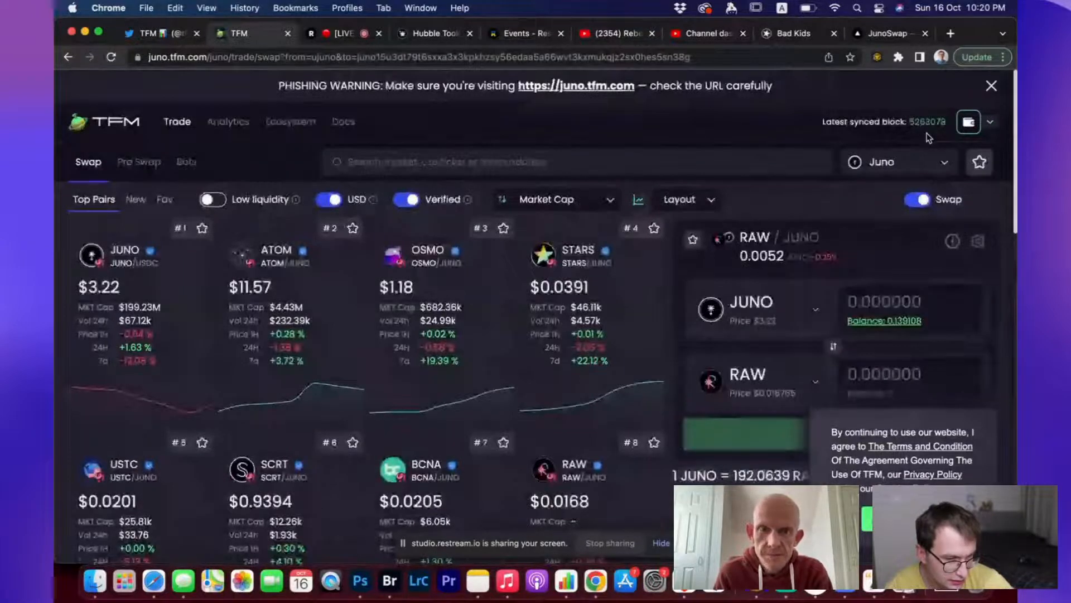
{"action": "left_click", "coordinate": [924, 161]}
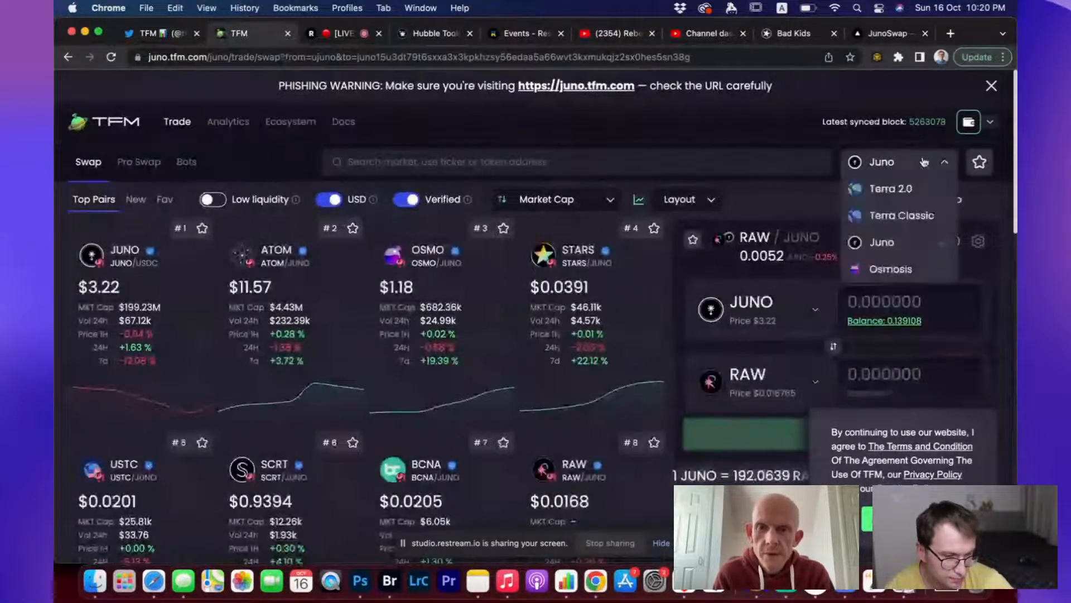
{"action": "left_click", "coordinate": [881, 270]}
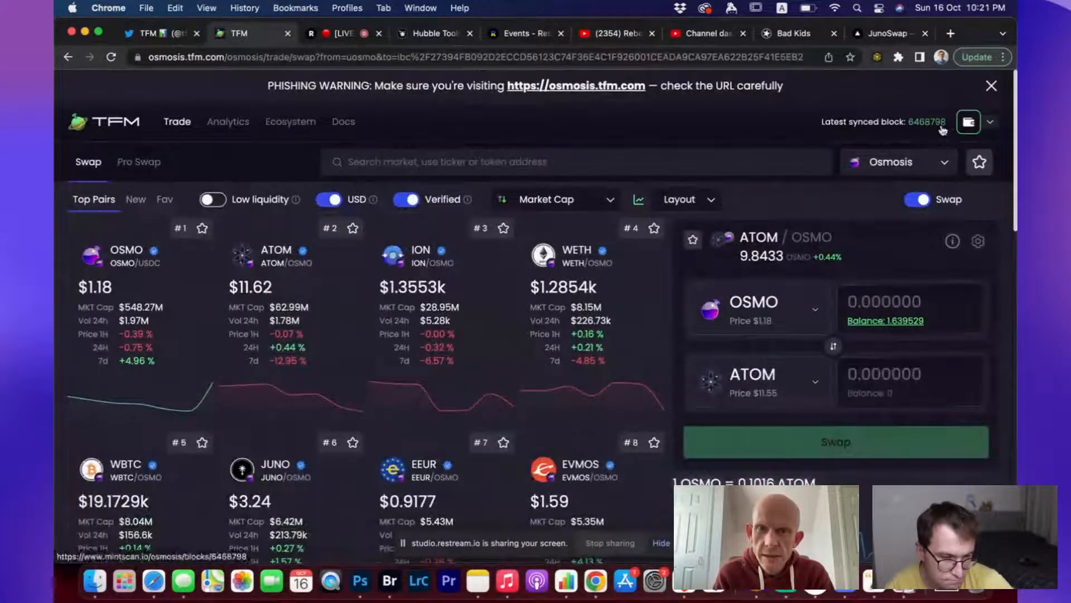
Switch the Keplr wallet's chain to Stride, check its balance and close the wallet.
{"action": "left_click", "coordinate": [899, 57]}
{"action": "left_click", "coordinate": [765, 178]}
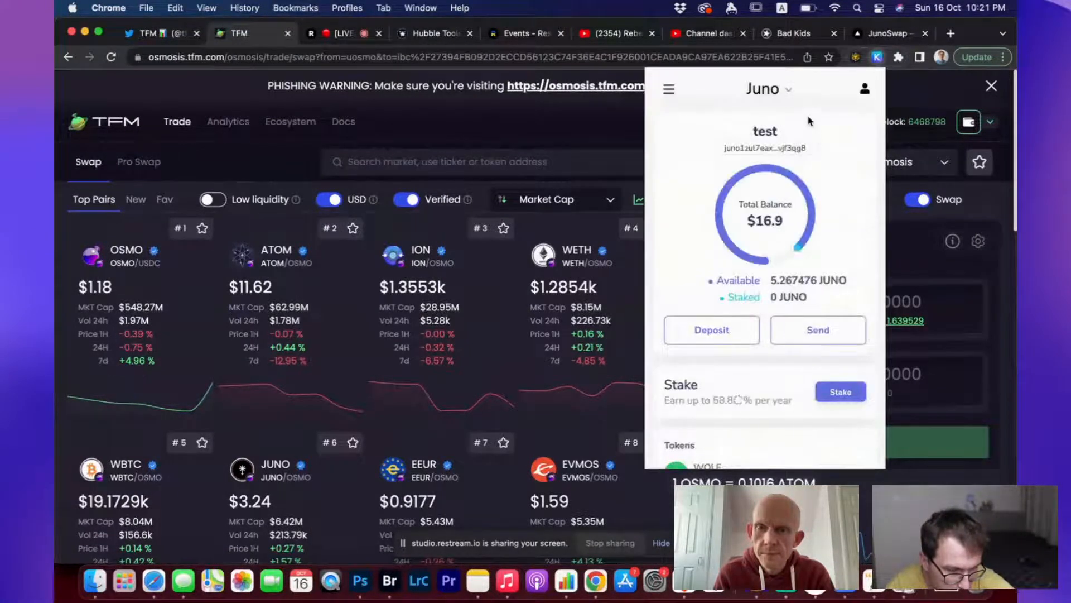
{"action": "left_click", "coordinate": [789, 91]}
{"action": "scroll", "coordinate": [763, 234], "scroll_direction": "down", "scroll_amount": 10}
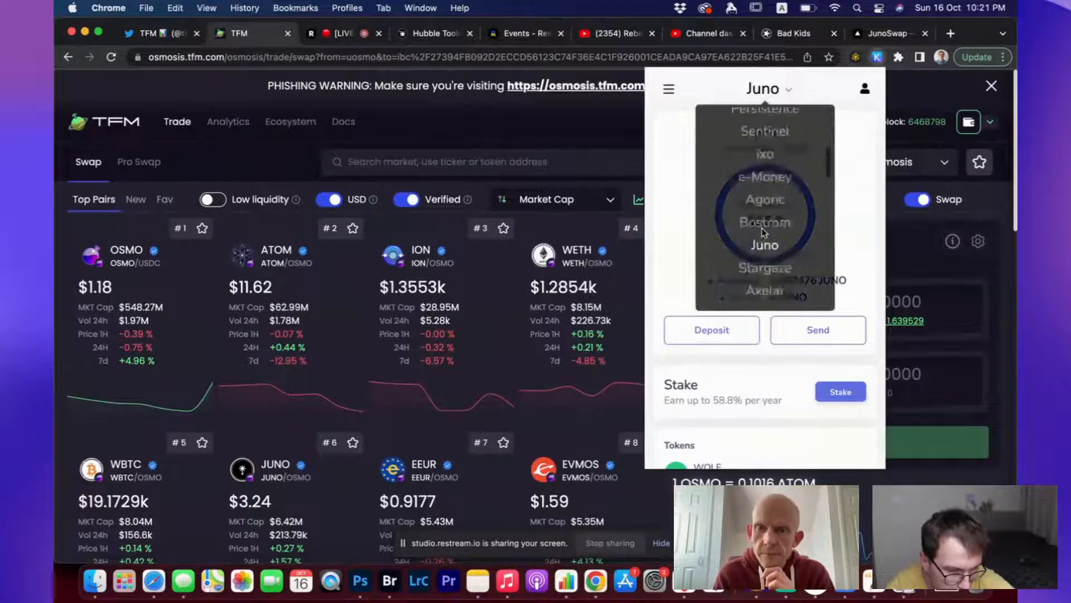
{"action": "scroll", "coordinate": [764, 233], "scroll_direction": "down", "scroll_amount": 2}
{"action": "left_click", "coordinate": [763, 233]}
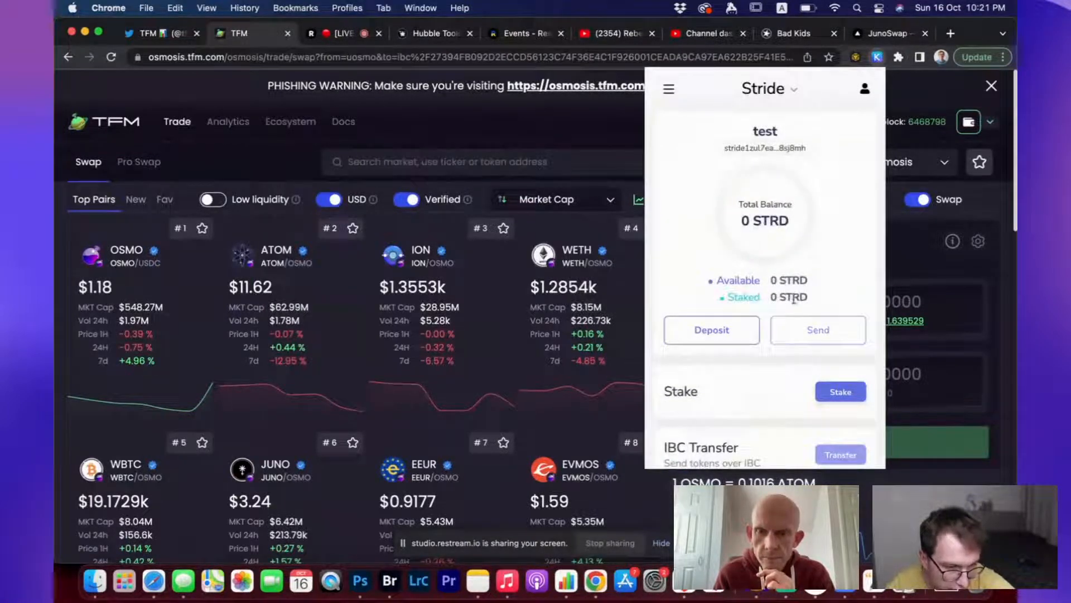
{"action": "left_click", "coordinate": [893, 74]}
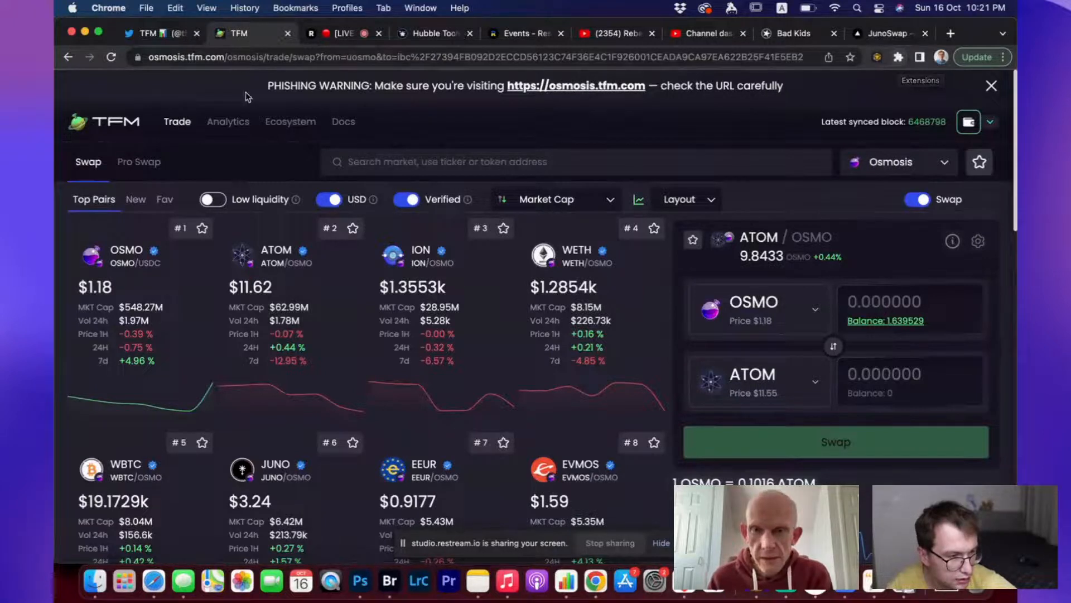
{"action": "left_click", "coordinate": [790, 324]}
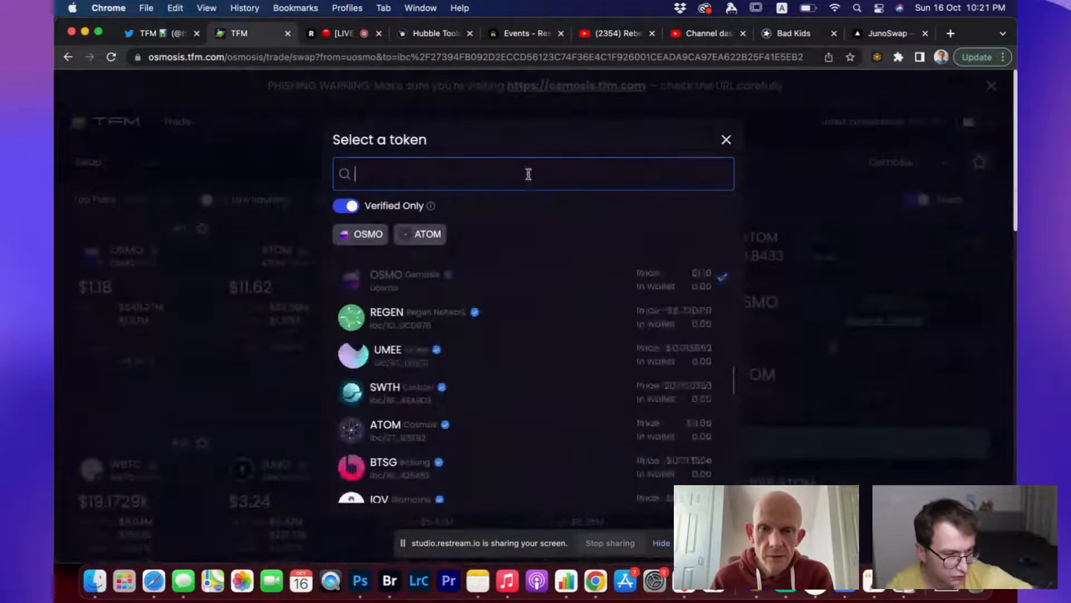
{"action": "type", "text": "s"}
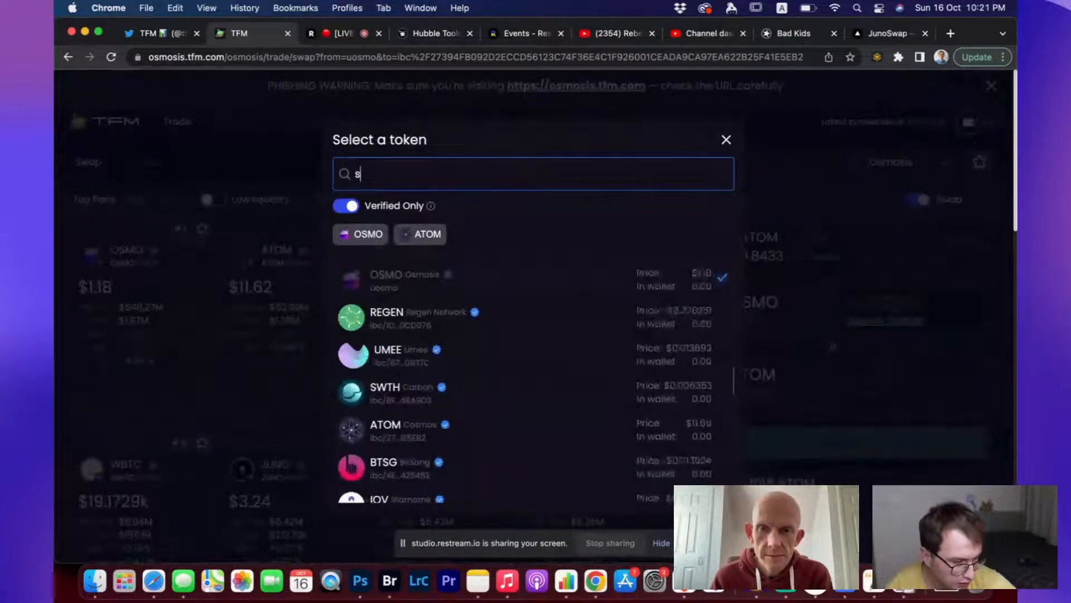
{"action": "type", "text": "t"}
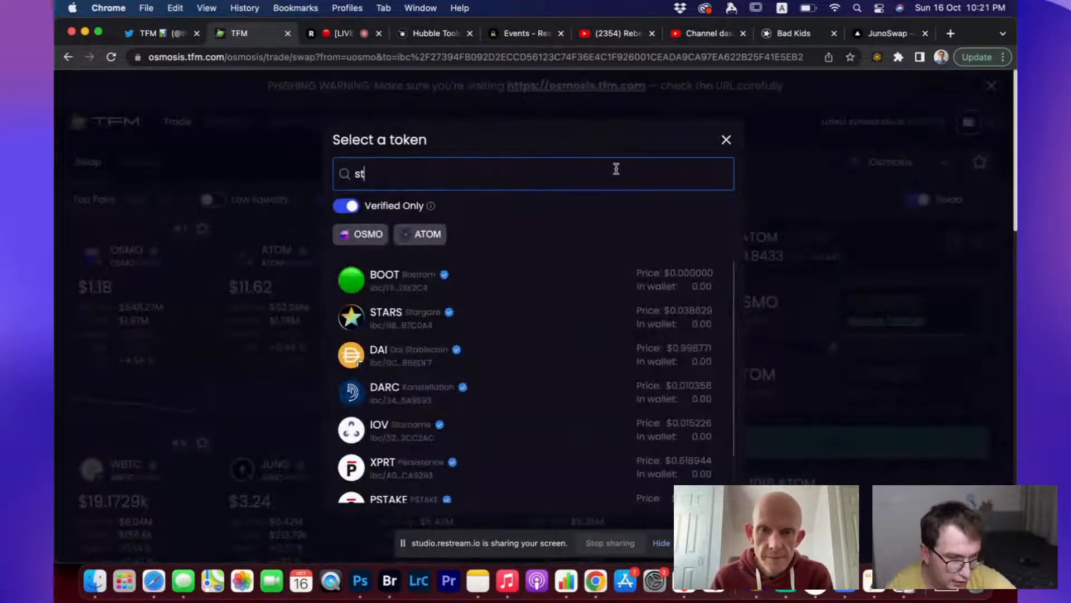
{"action": "left_click", "coordinate": [730, 139]}
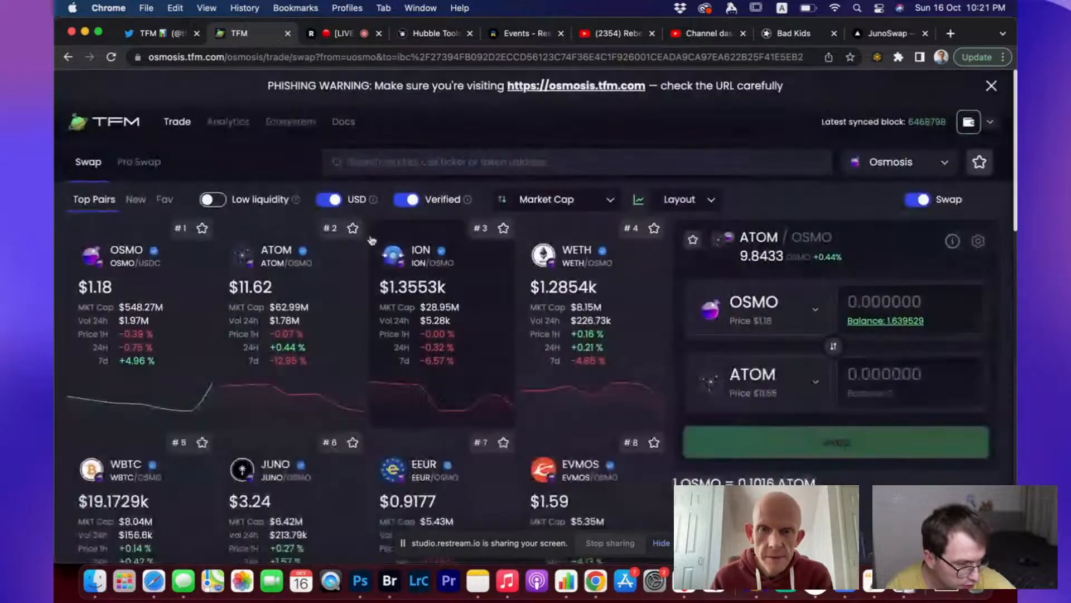
Search the Osmosis markets for "statom" and load the STATOM/ATOM pair with the highest liquidity into the swap form.
{"action": "left_click", "coordinate": [424, 160]}
{"action": "type", "text": "stato"}
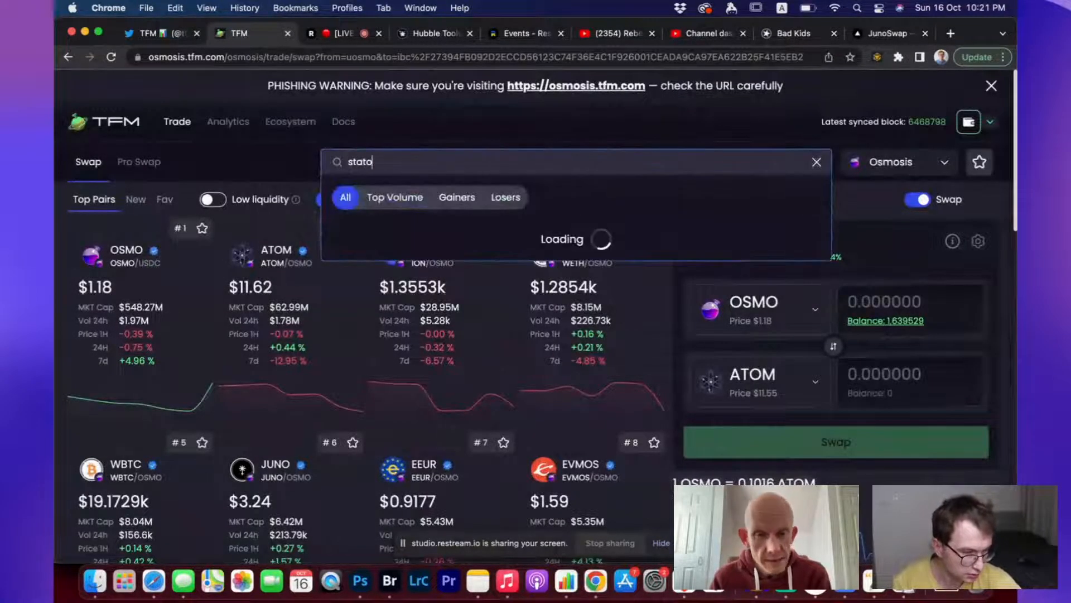
{"action": "type", "text": "m"}
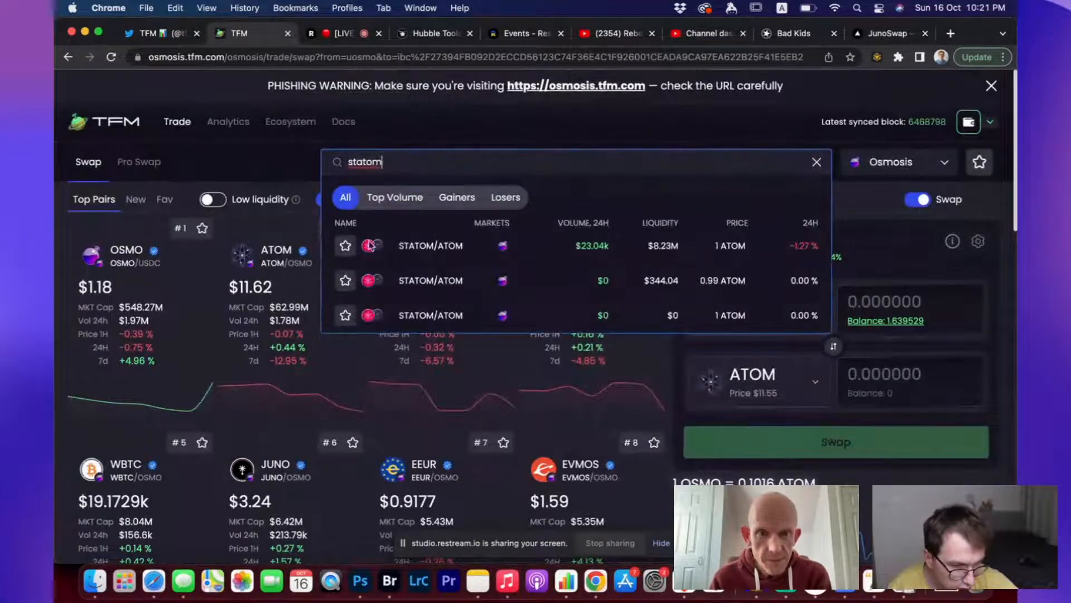
{"action": "left_click", "coordinate": [431, 250]}
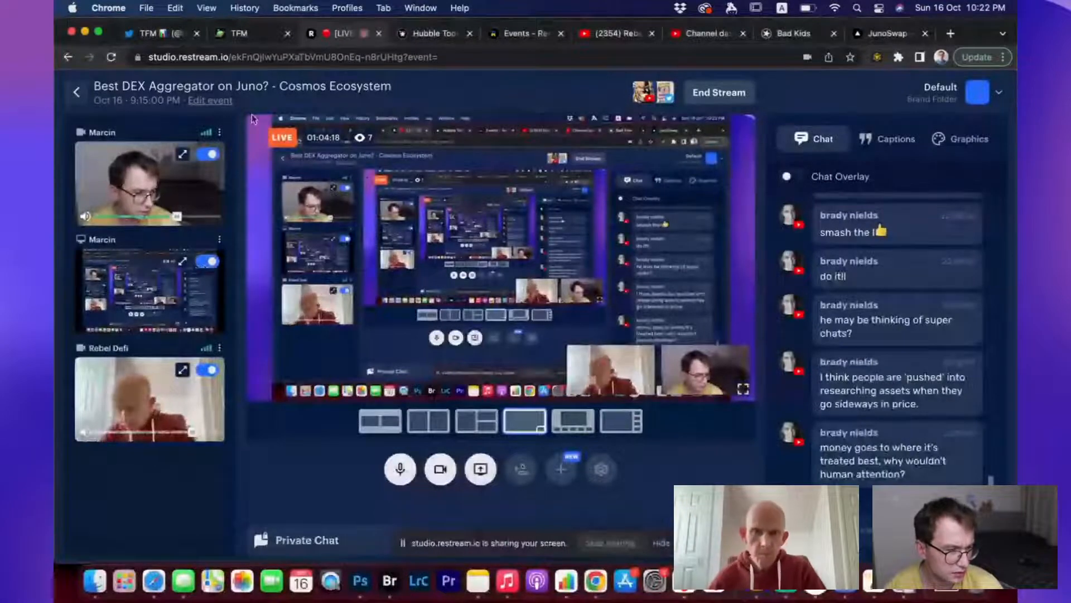
Return to the TFM swap page, disconnect the wallet and reconnect it with Keplr wallet.
{"action": "left_click", "coordinate": [235, 33]}
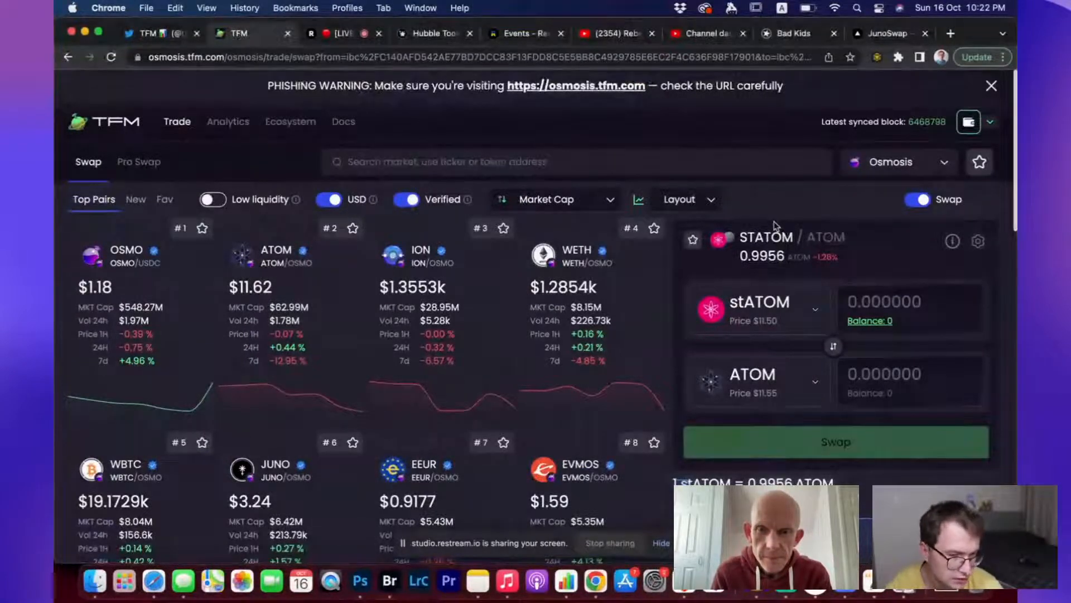
{"action": "left_click", "coordinate": [971, 129]}
{"action": "left_click", "coordinate": [928, 187]}
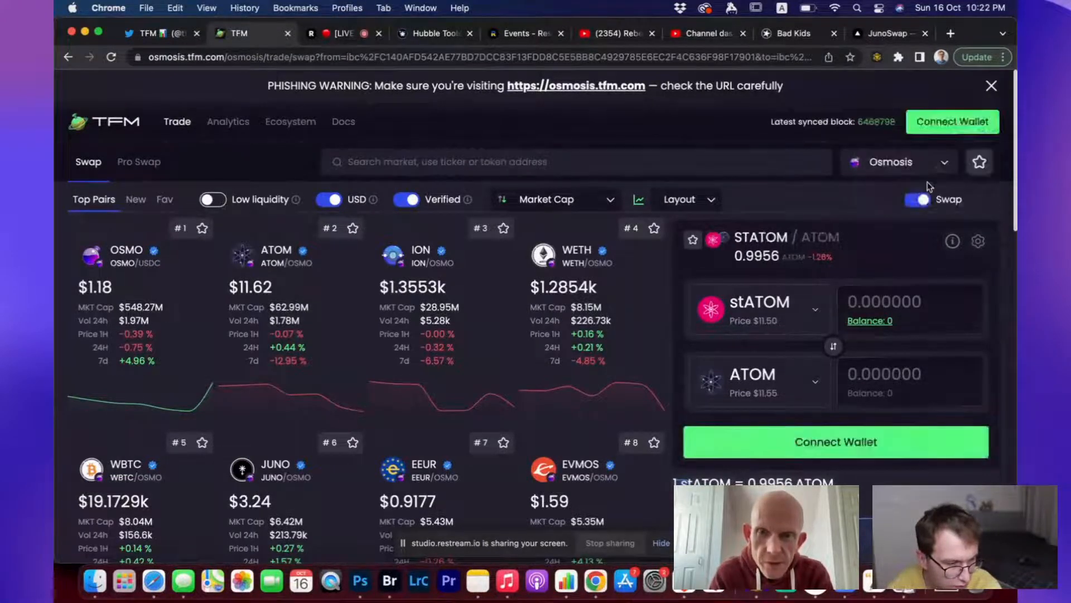
{"action": "left_click", "coordinate": [963, 132]}
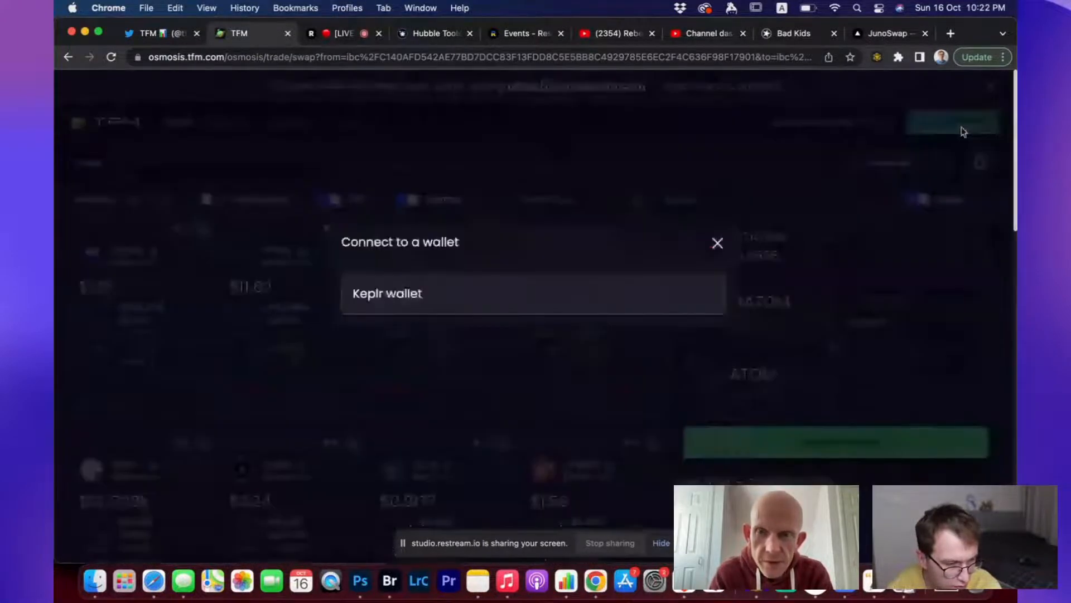
{"action": "left_click", "coordinate": [560, 291]}
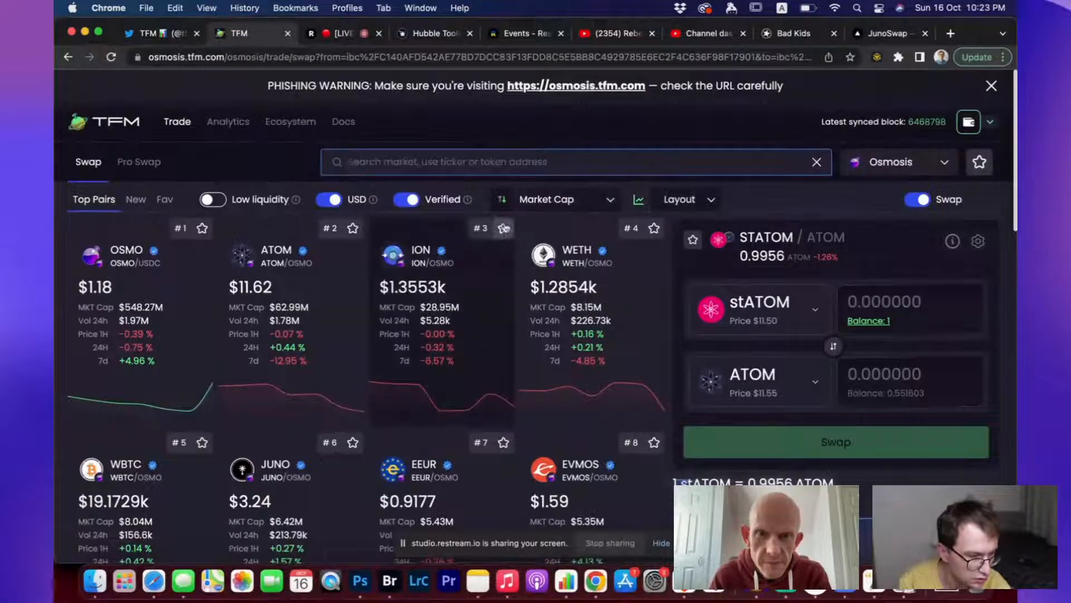
Turn off the Verified filter, search the markets for "st" and select the STATOM/ATOM pair with the highest liquidity.
{"action": "left_click", "coordinate": [411, 200]}
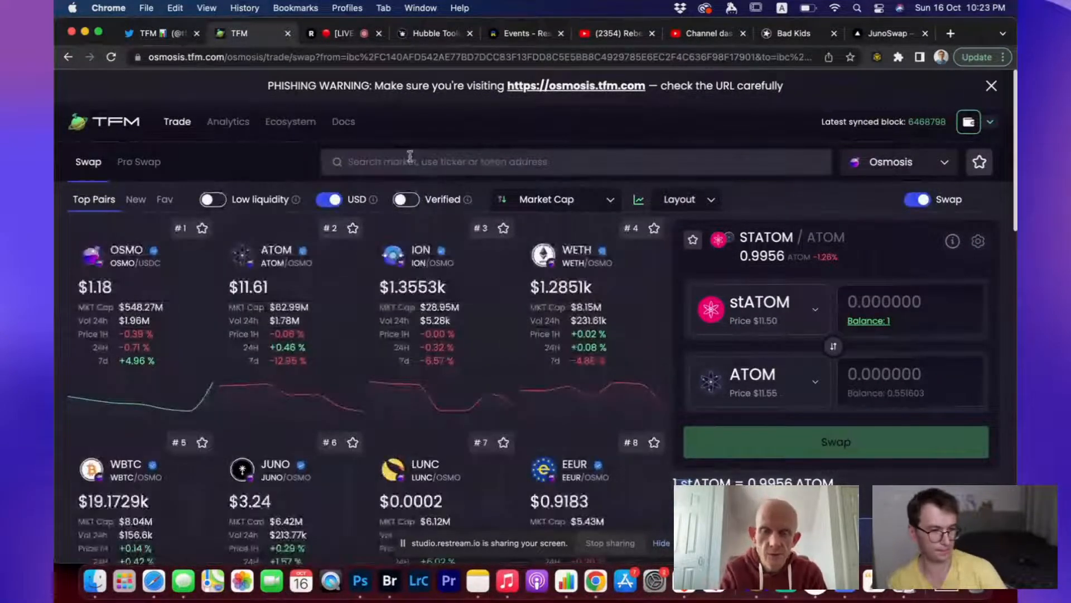
{"action": "left_click", "coordinate": [410, 157]}
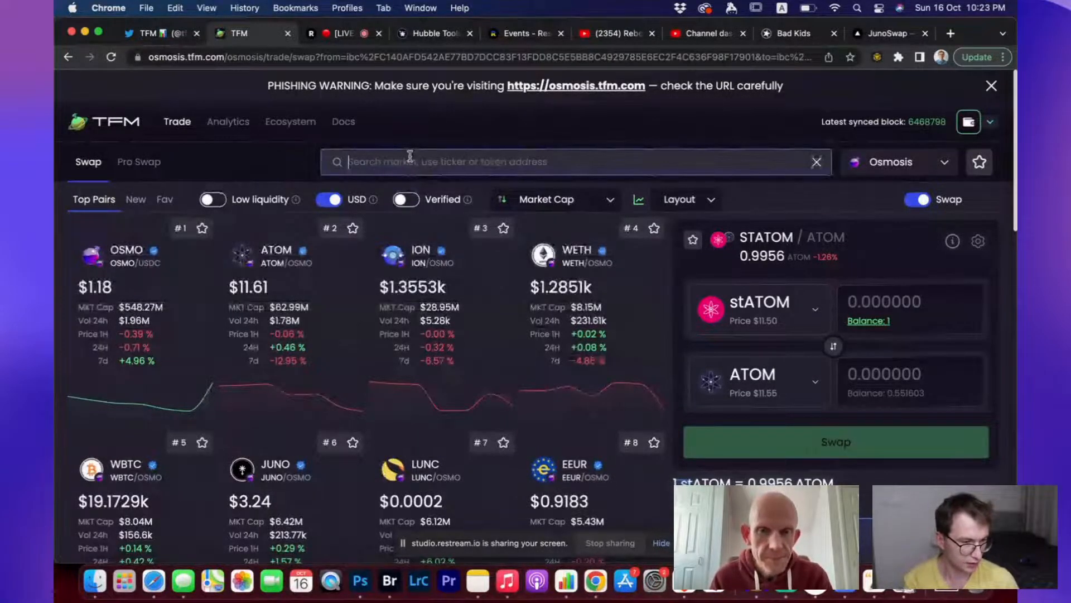
{"action": "type", "text": "st"}
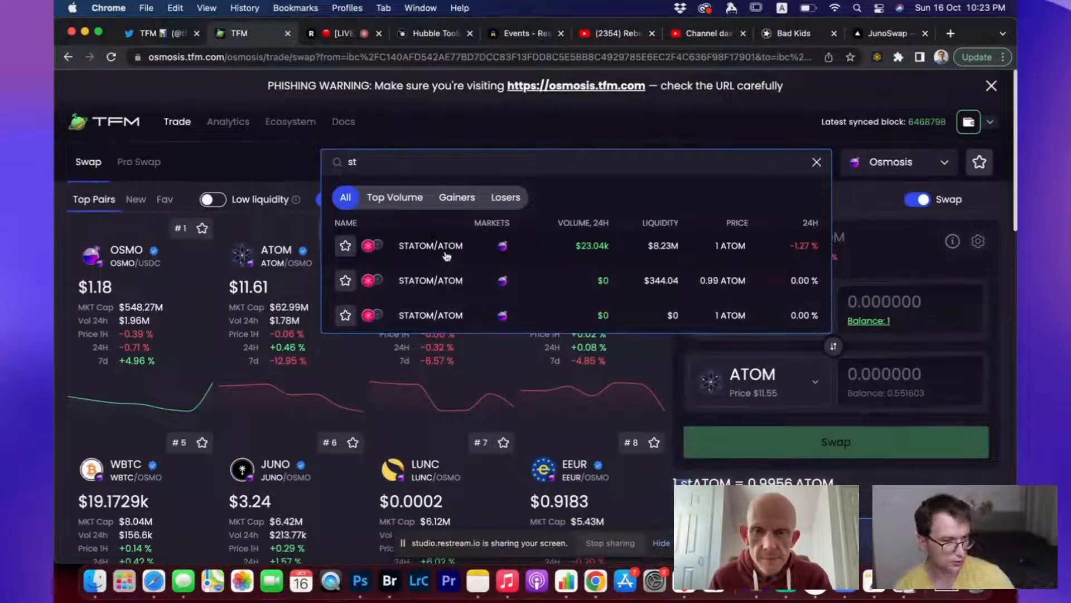
{"action": "left_click", "coordinate": [446, 256]}
{"action": "left_click", "coordinate": [425, 163]}
{"action": "type", "text": "st"}
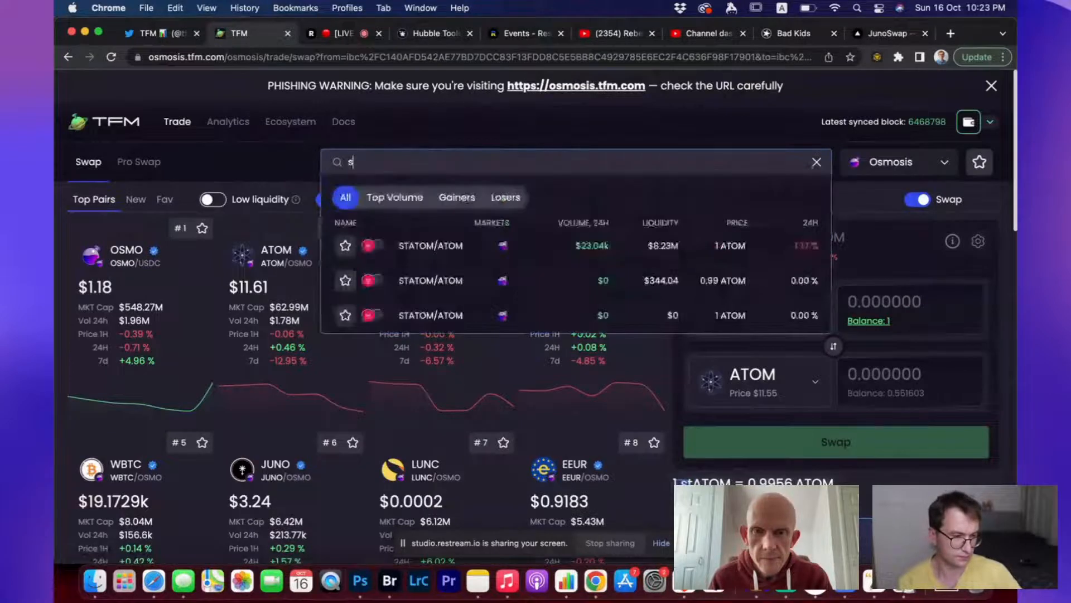
{"action": "left_click", "coordinate": [419, 252]}
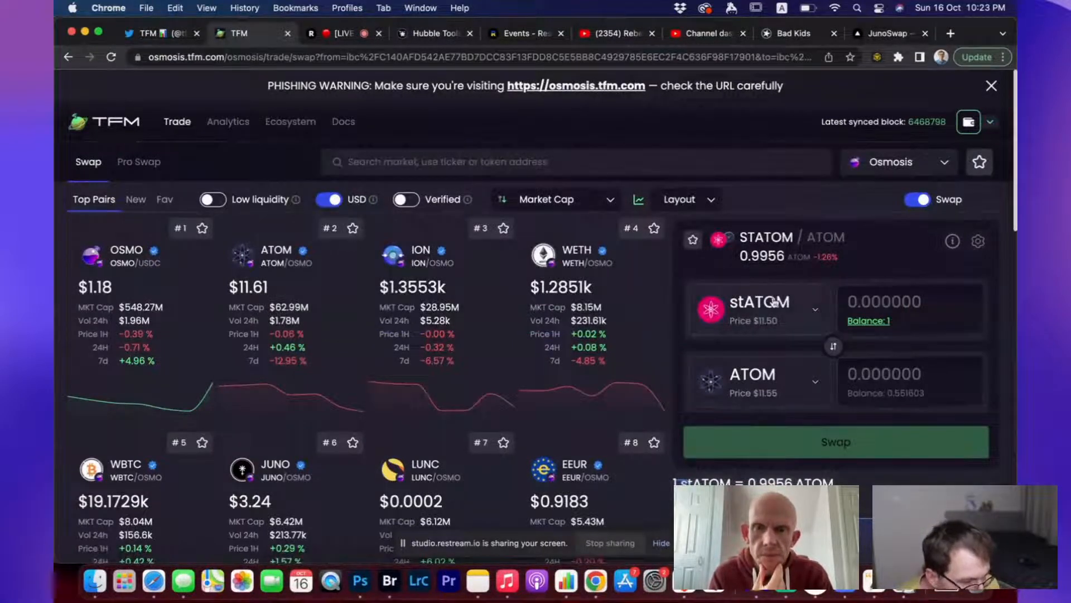
Look through the top pairs on Osmosis, examining the stATOM and STARS market cards.
{"action": "scroll", "coordinate": [449, 277], "scroll_direction": "down", "scroll_amount": 1}
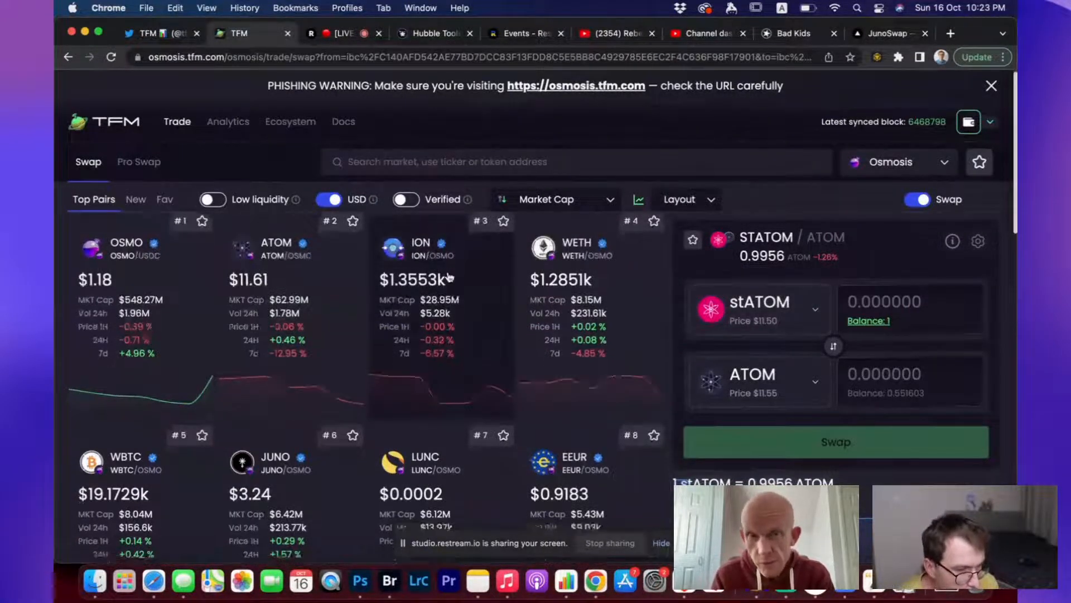
{"action": "scroll", "coordinate": [450, 276], "scroll_direction": "up", "scroll_amount": 2}
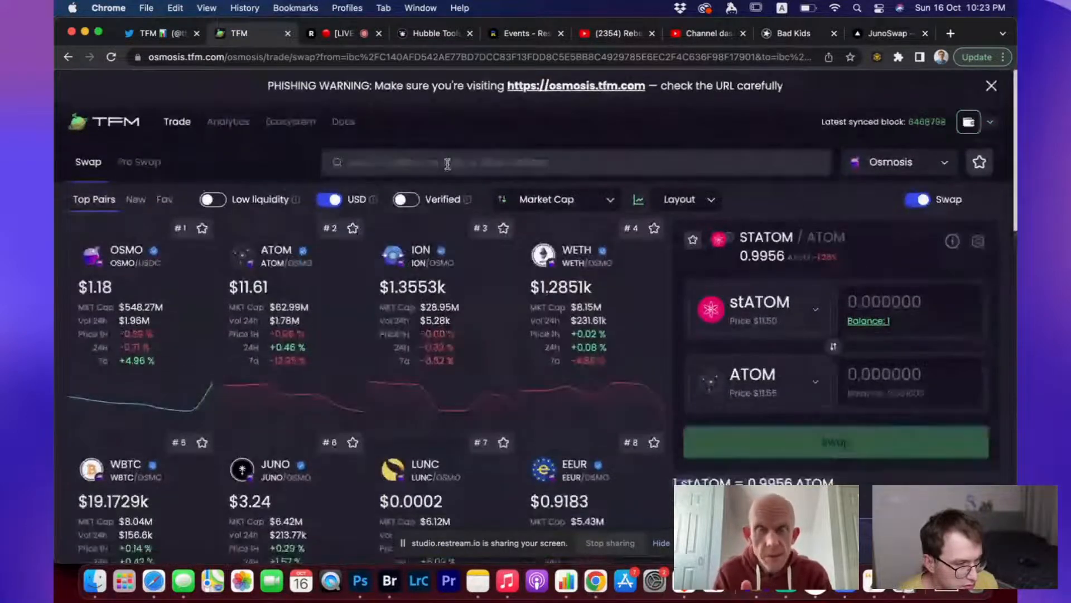
{"action": "left_click", "coordinate": [448, 164]}
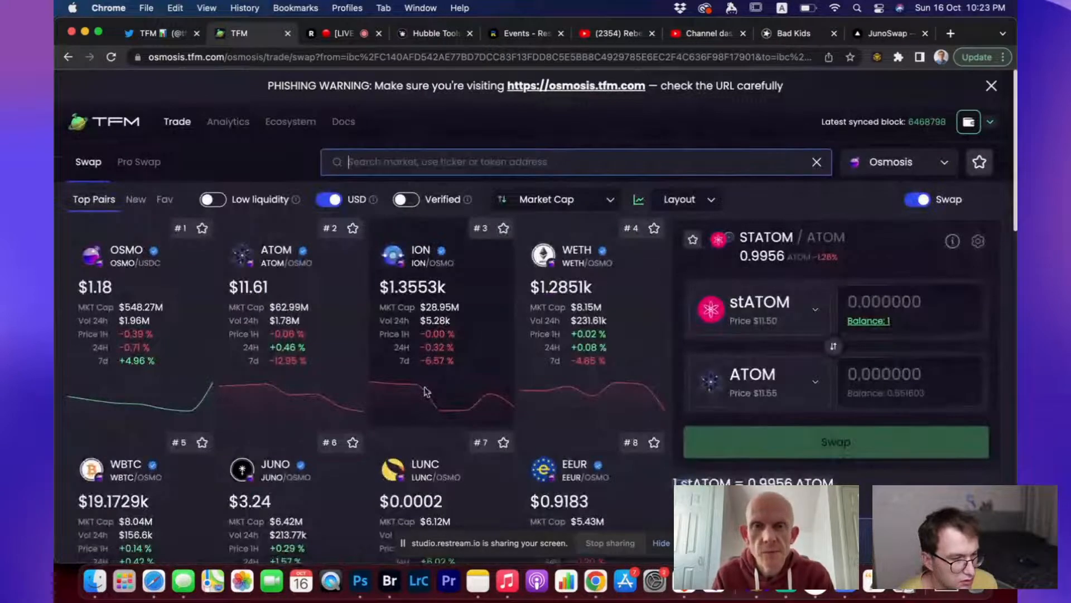
{"action": "scroll", "coordinate": [425, 391], "scroll_direction": "down", "scroll_amount": 8}
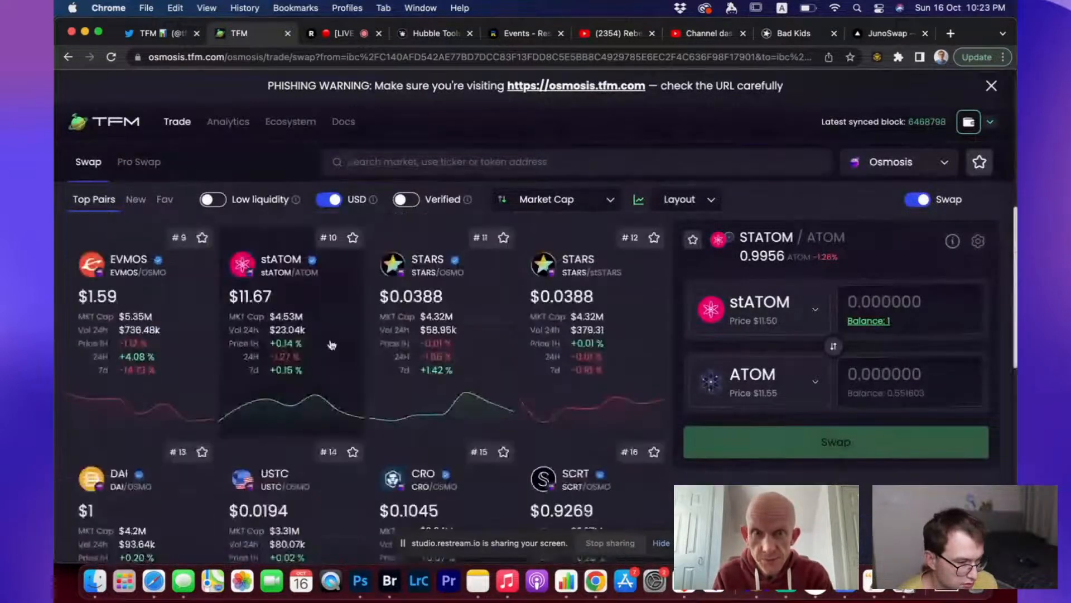
{"action": "scroll", "coordinate": [843, 369], "scroll_direction": "down", "scroll_amount": 2}
{"action": "scroll", "coordinate": [604, 438], "scroll_direction": "up", "scroll_amount": 2}
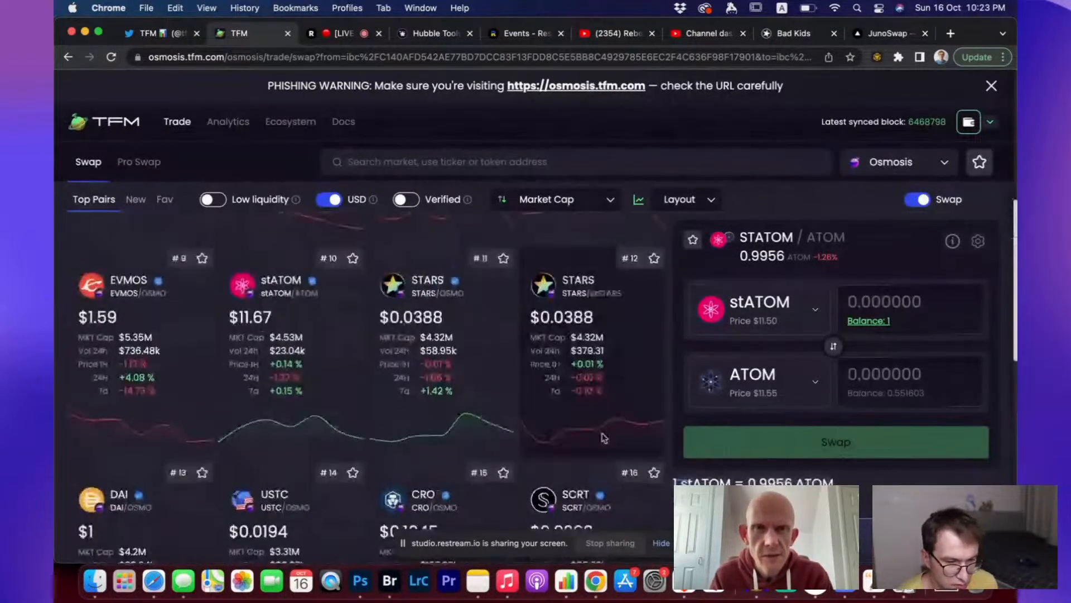
{"action": "scroll", "coordinate": [604, 438], "scroll_direction": "up", "scroll_amount": 8}
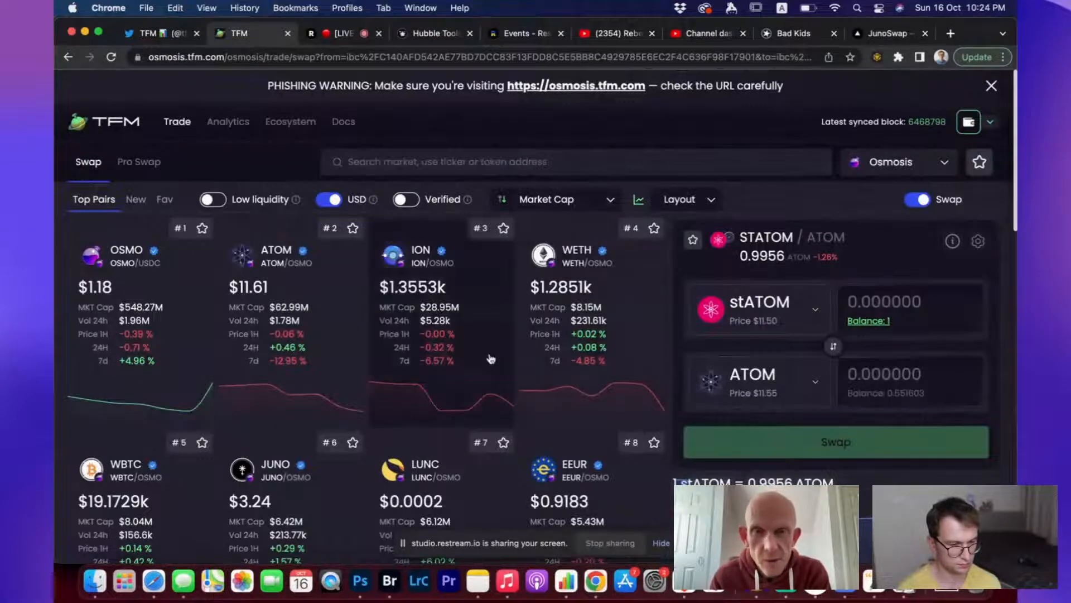
{"action": "scroll", "coordinate": [491, 359], "scroll_direction": "down", "scroll_amount": 3}
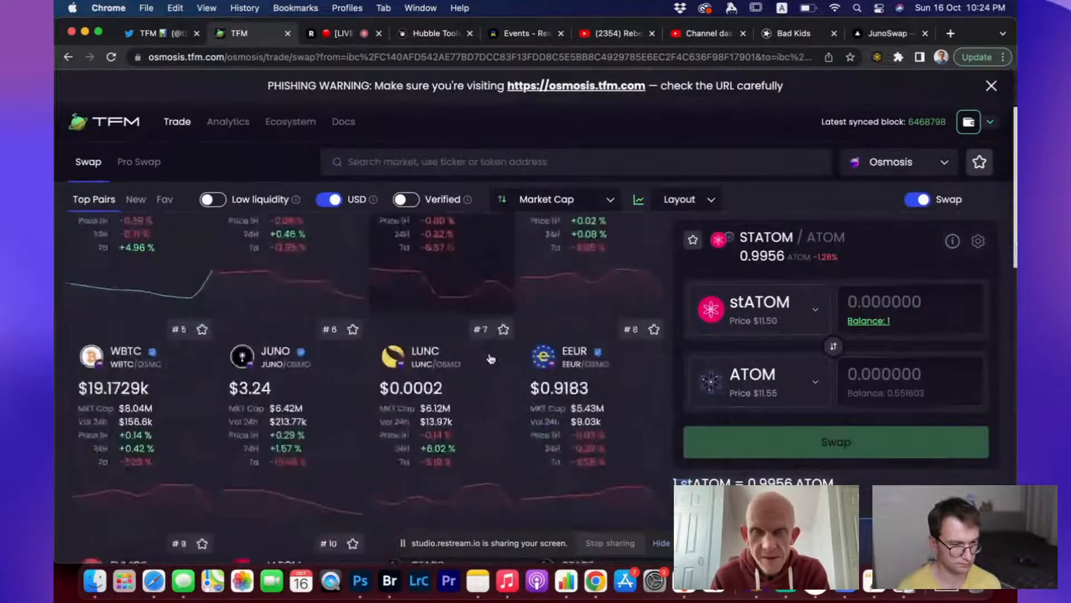
{"action": "scroll", "coordinate": [491, 358], "scroll_direction": "down", "scroll_amount": 2}
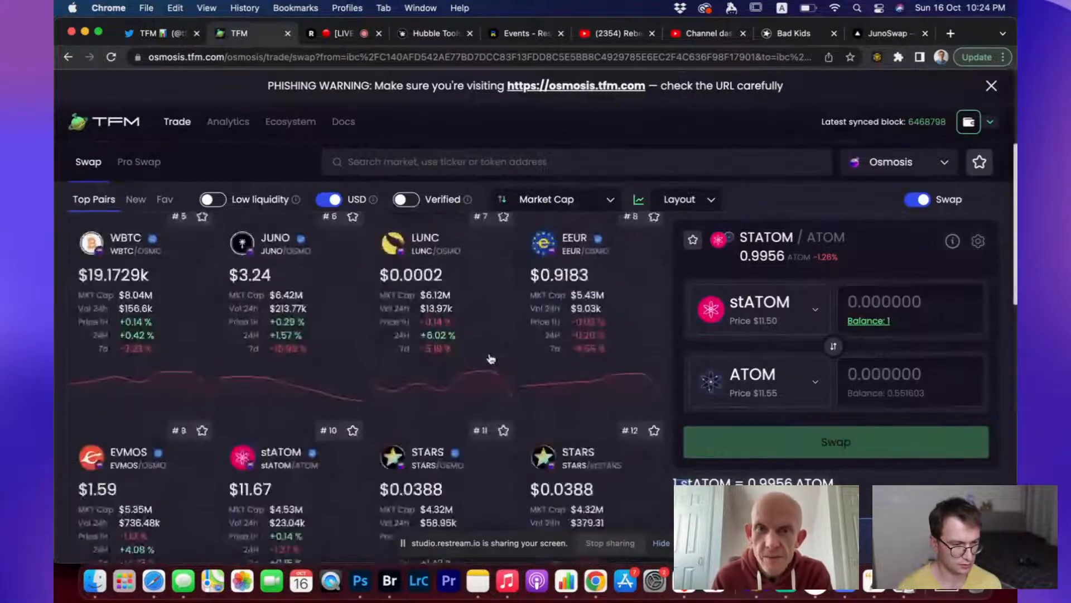
{"action": "scroll", "coordinate": [491, 359], "scroll_direction": "down", "scroll_amount": 5}
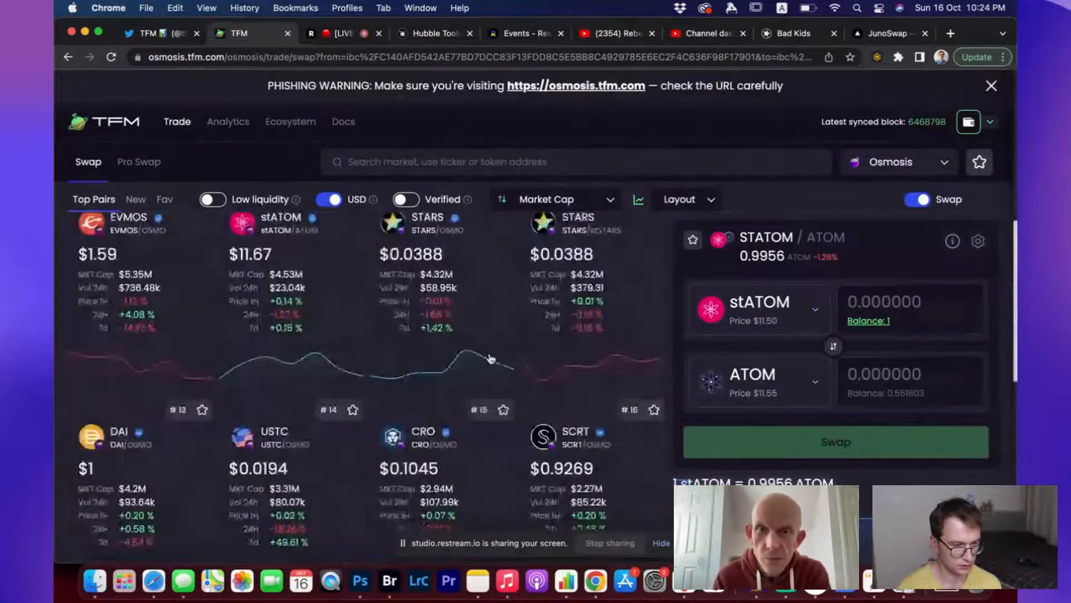
{"action": "scroll", "coordinate": [491, 359], "scroll_direction": "up", "scroll_amount": 1}
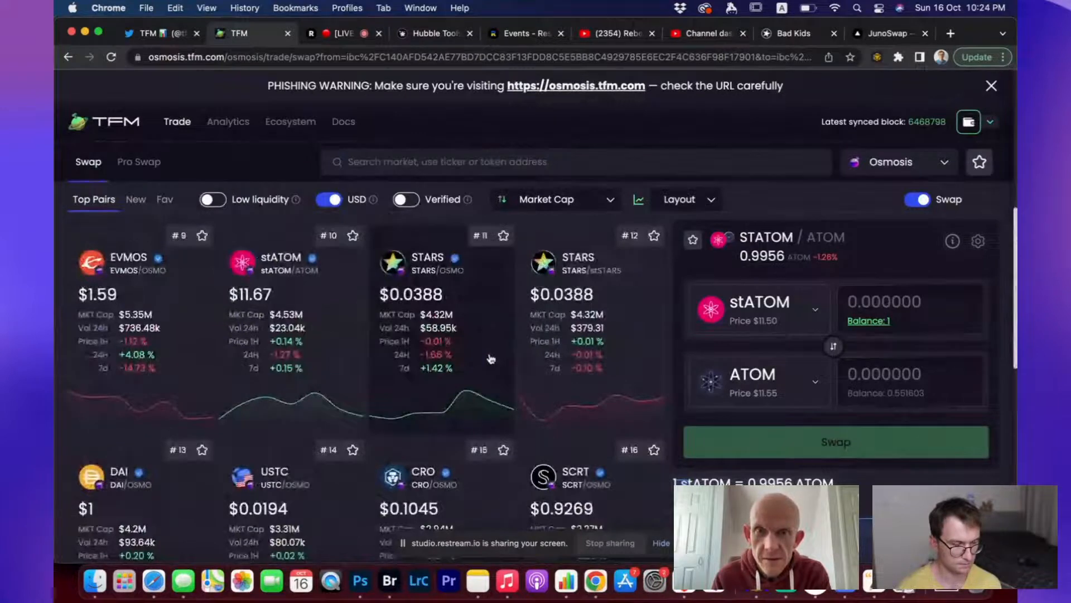
{"action": "scroll", "coordinate": [491, 359], "scroll_direction": "down", "scroll_amount": 1}
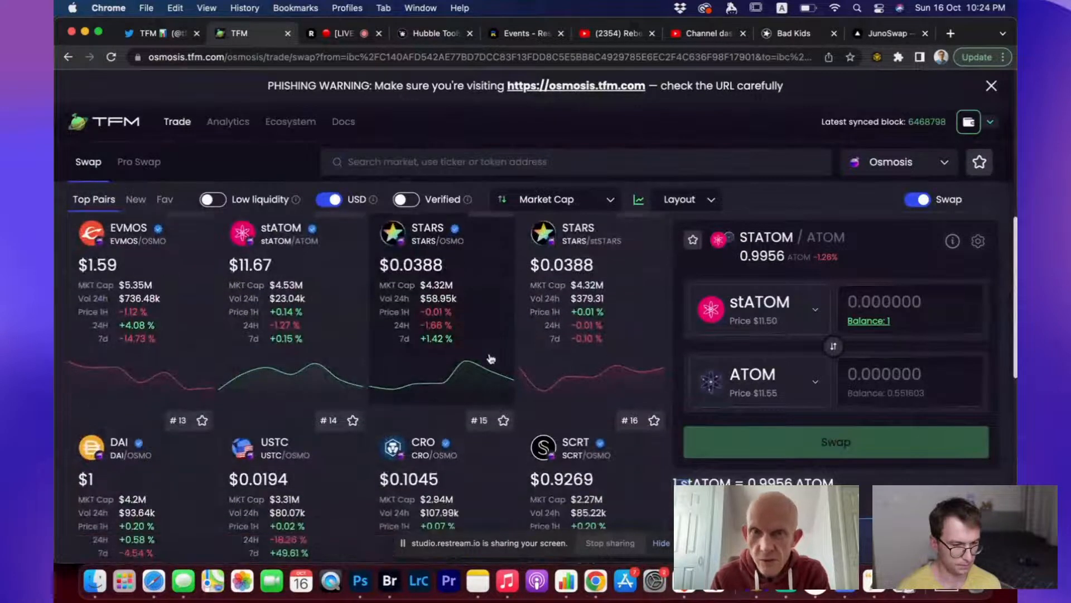
Browse the remaining top pairs on Osmosis and switch the network to Juno.
{"action": "scroll", "coordinate": [491, 359], "scroll_direction": "down", "scroll_amount": 2}
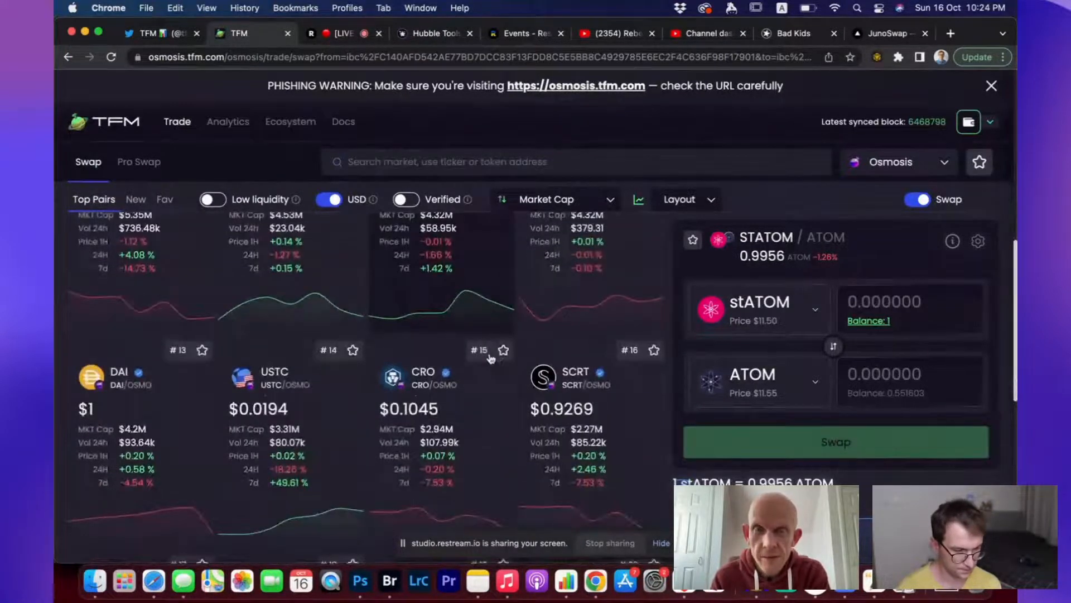
{"action": "scroll", "coordinate": [490, 359], "scroll_direction": "down", "scroll_amount": 5}
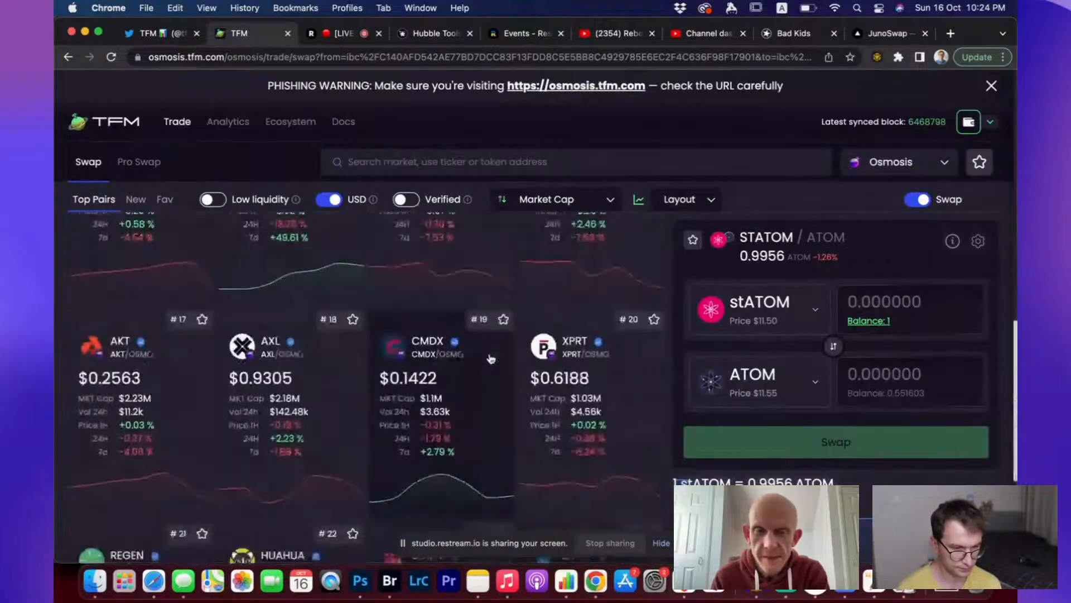
{"action": "scroll", "coordinate": [491, 359], "scroll_direction": "down", "scroll_amount": 3}
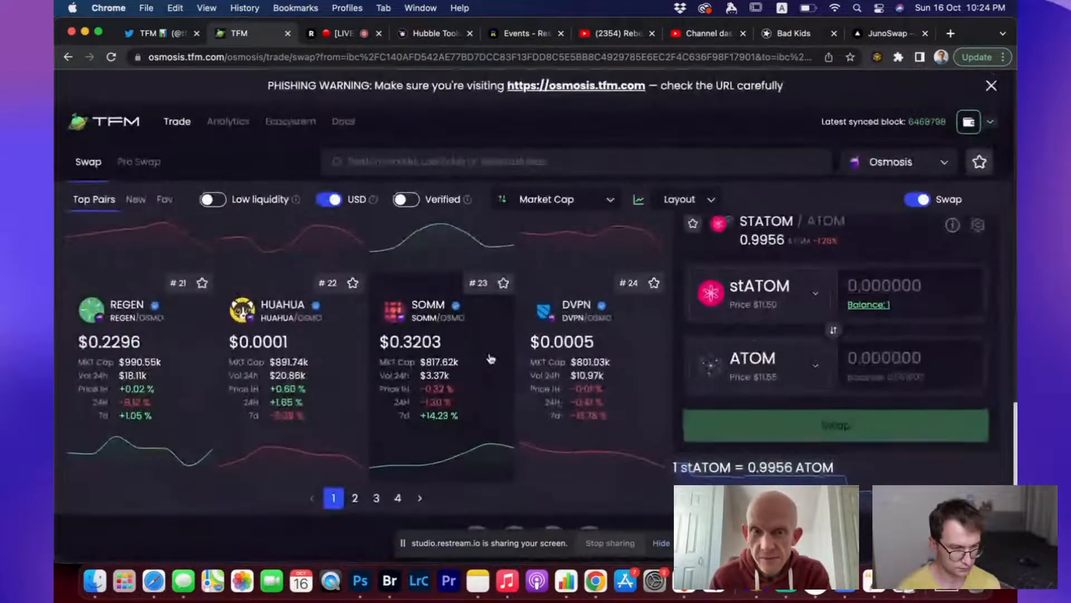
{"action": "scroll", "coordinate": [491, 359], "scroll_direction": "up", "scroll_amount": 15}
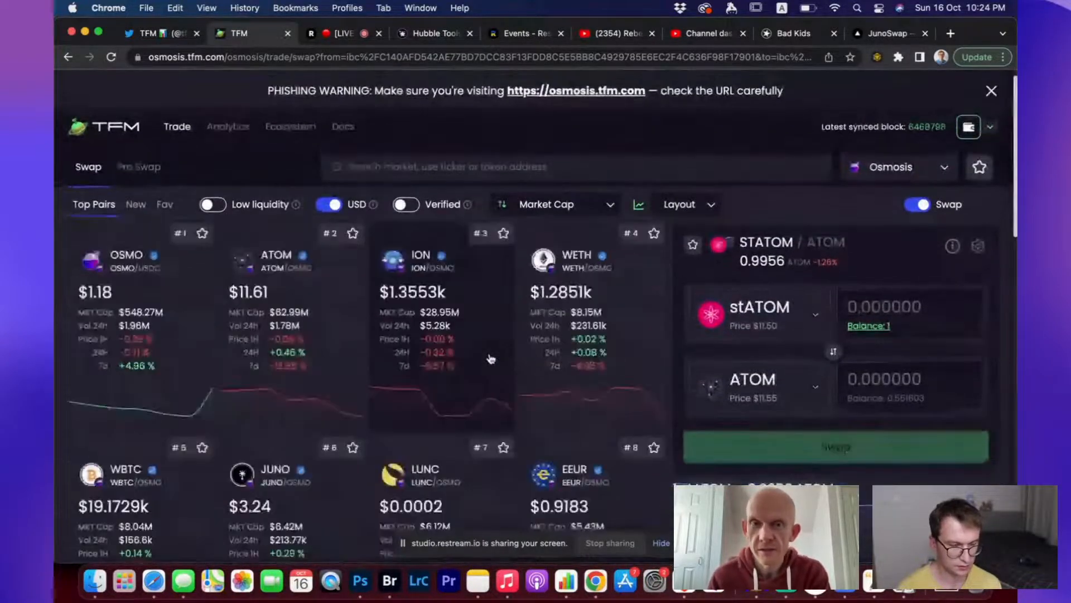
{"action": "left_click", "coordinate": [930, 161]}
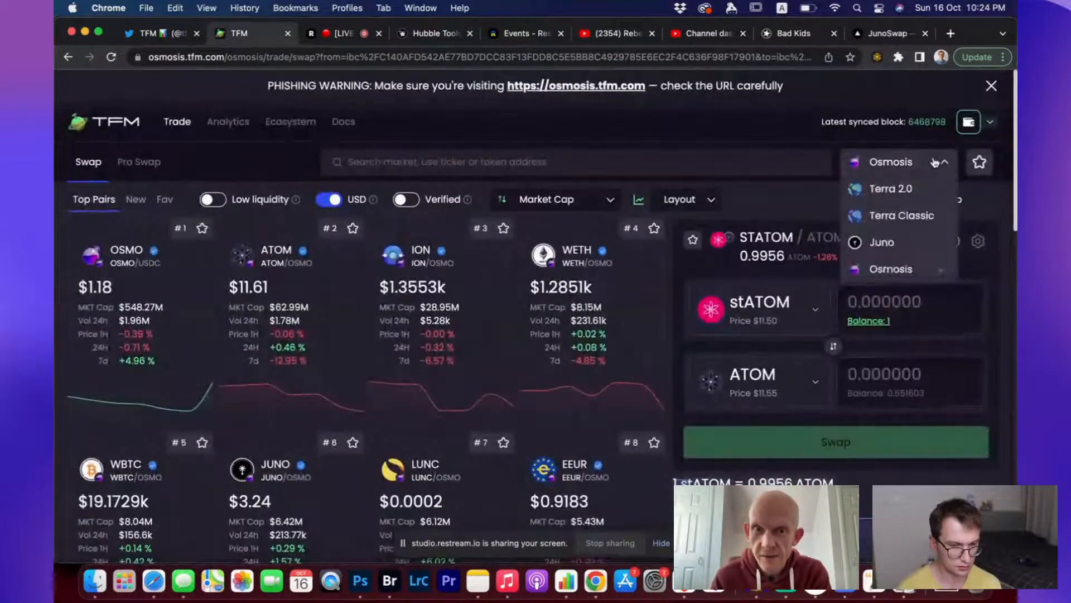
{"action": "left_click", "coordinate": [890, 241]}
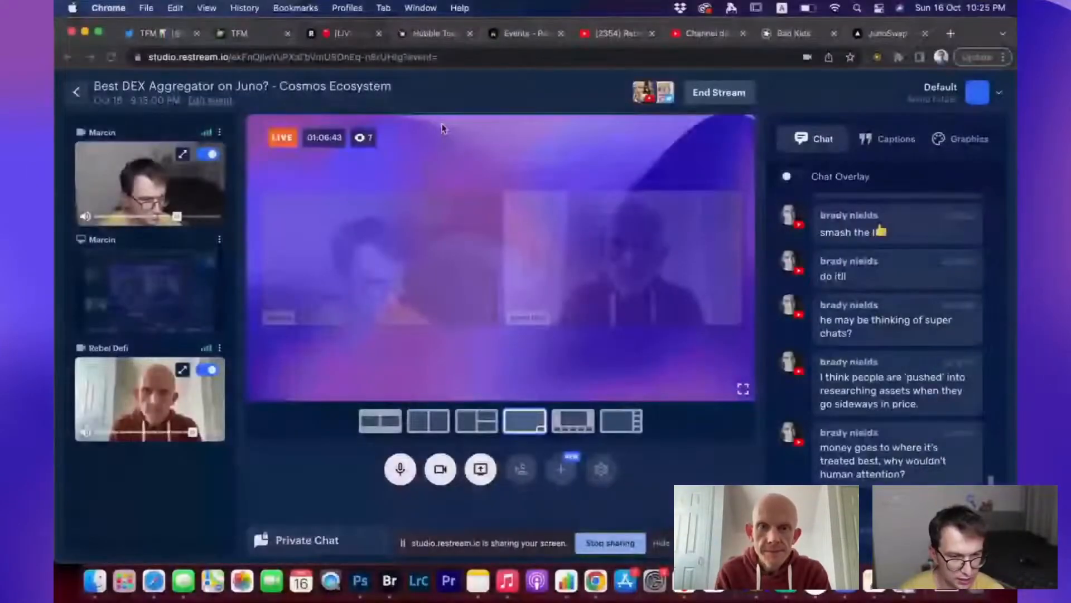
Return to the TFM swap page for Juno, connect the Keplr wallet and accept the website terms.
{"action": "left_click", "coordinate": [267, 37]}
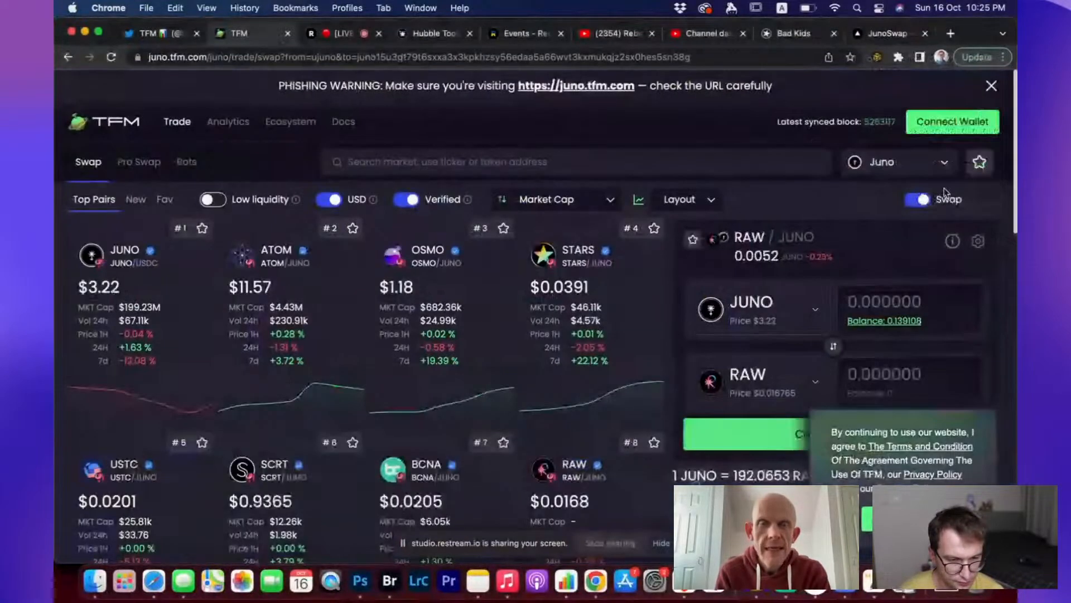
{"action": "left_click", "coordinate": [954, 123]}
{"action": "left_click", "coordinate": [555, 282]}
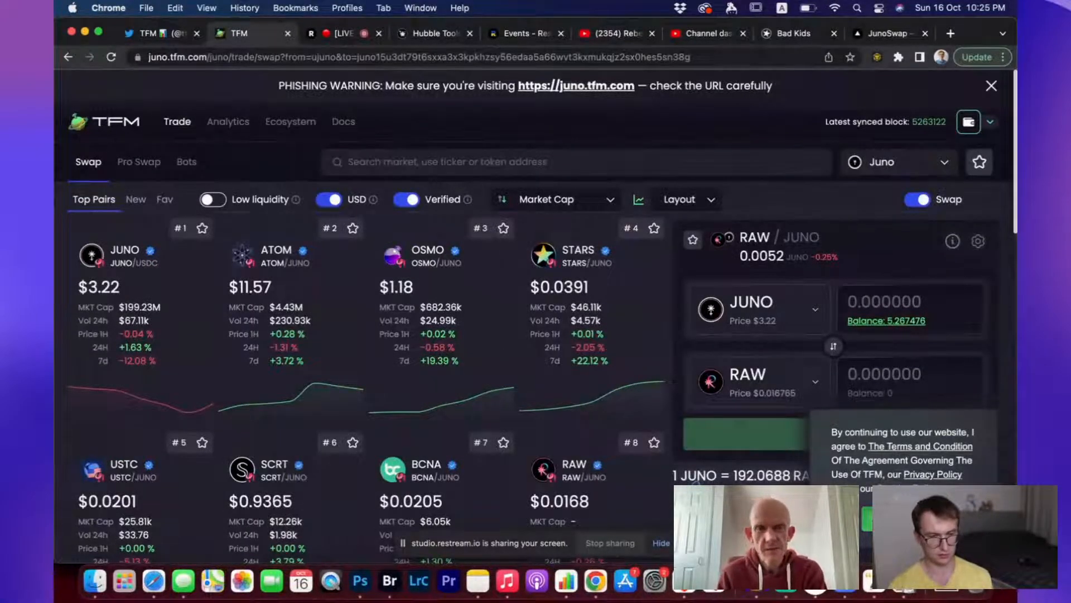
{"action": "left_click", "coordinate": [868, 519]}
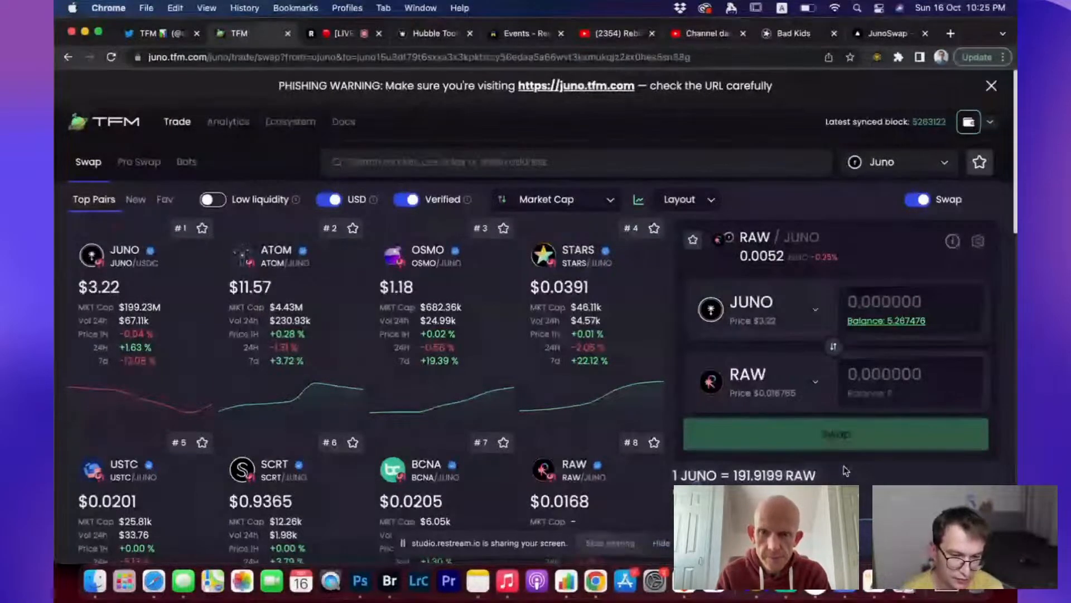
Fill in the full JUNO balance as the amount to swap and change the receiving token to USDC.
{"action": "left_click", "coordinate": [898, 320]}
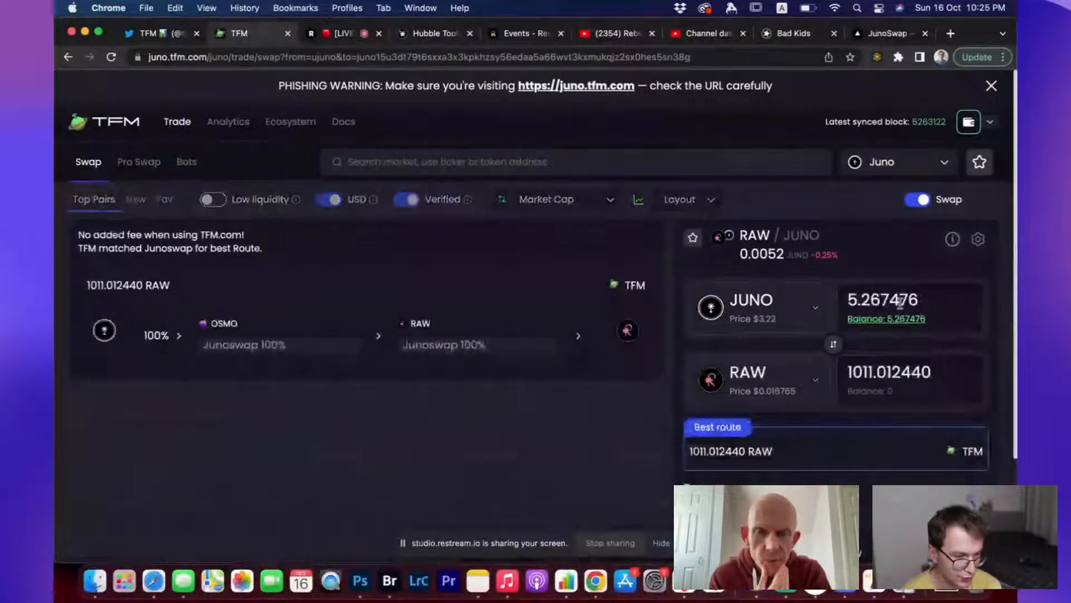
{"action": "double_click", "coordinate": [900, 302]}
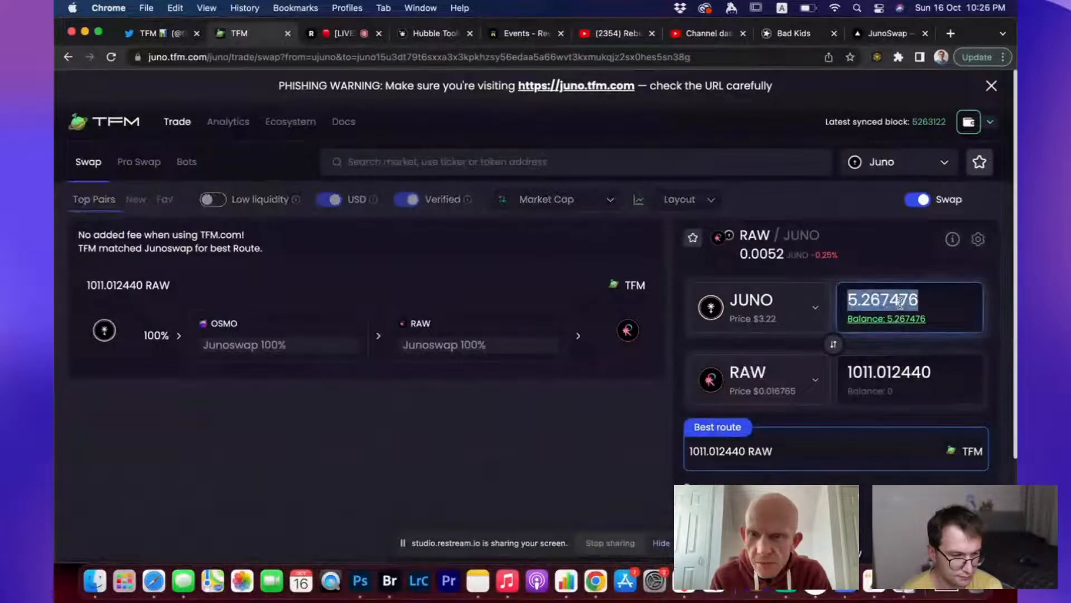
{"action": "left_click", "coordinate": [789, 374]}
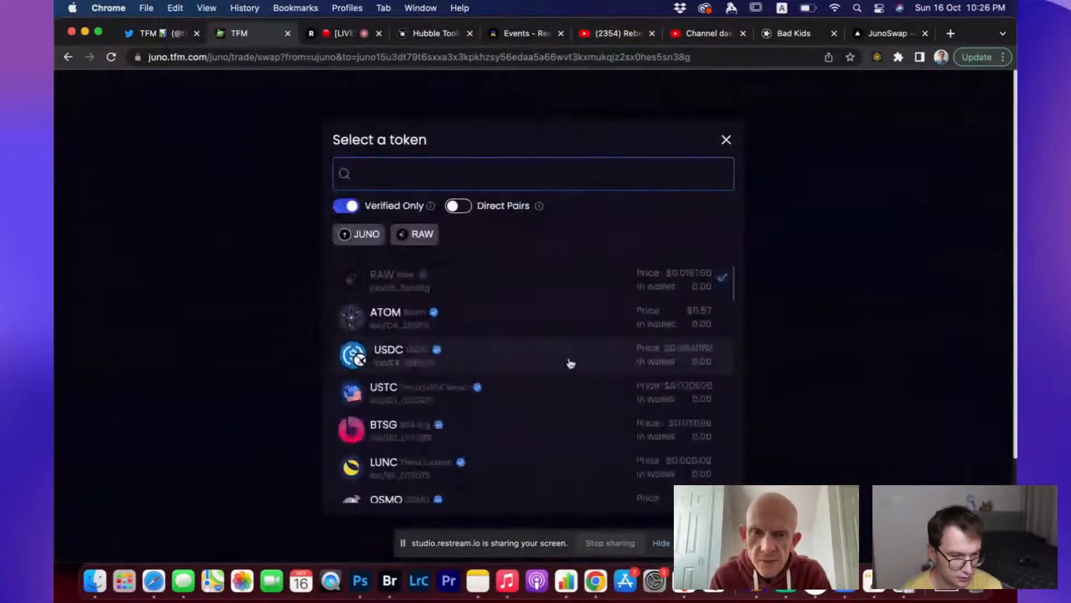
{"action": "left_click", "coordinate": [570, 363]}
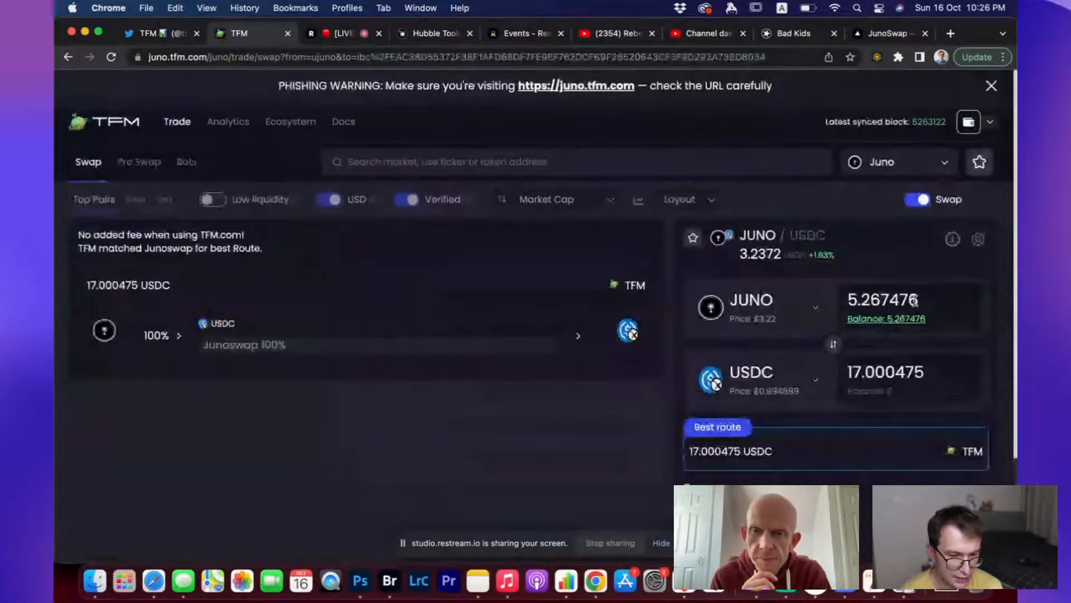
Set the JUNO amount to 2 and review the USDC route comparison and price details.
{"action": "double_click", "coordinate": [913, 300]}
{"action": "type", "text": "2"}
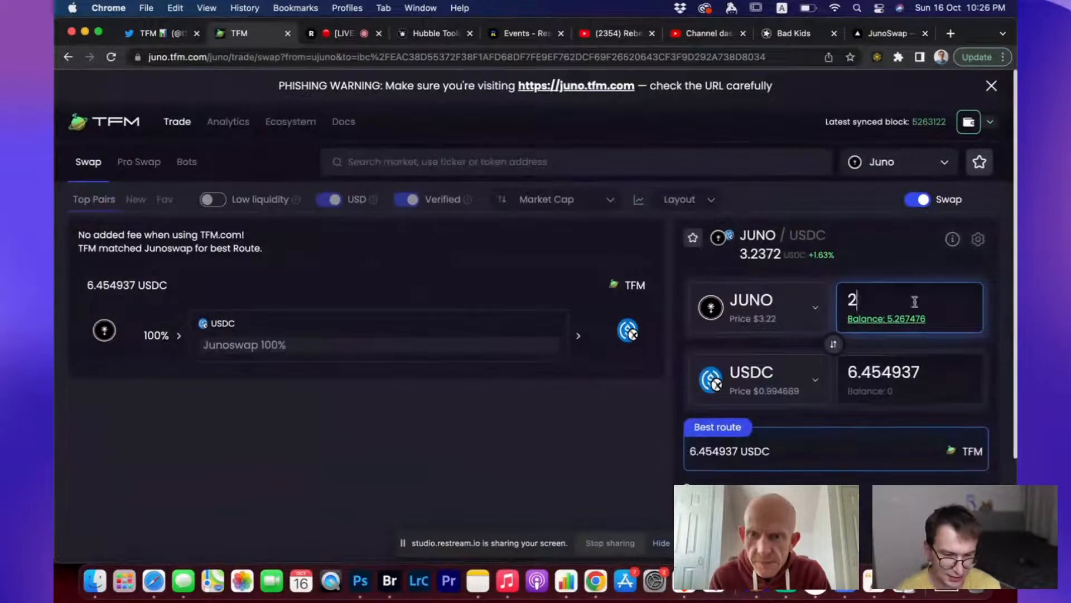
{"action": "scroll", "coordinate": [873, 432], "scroll_direction": "down", "scroll_amount": 2}
{"action": "scroll", "coordinate": [871, 431], "scroll_direction": "down", "scroll_amount": 1}
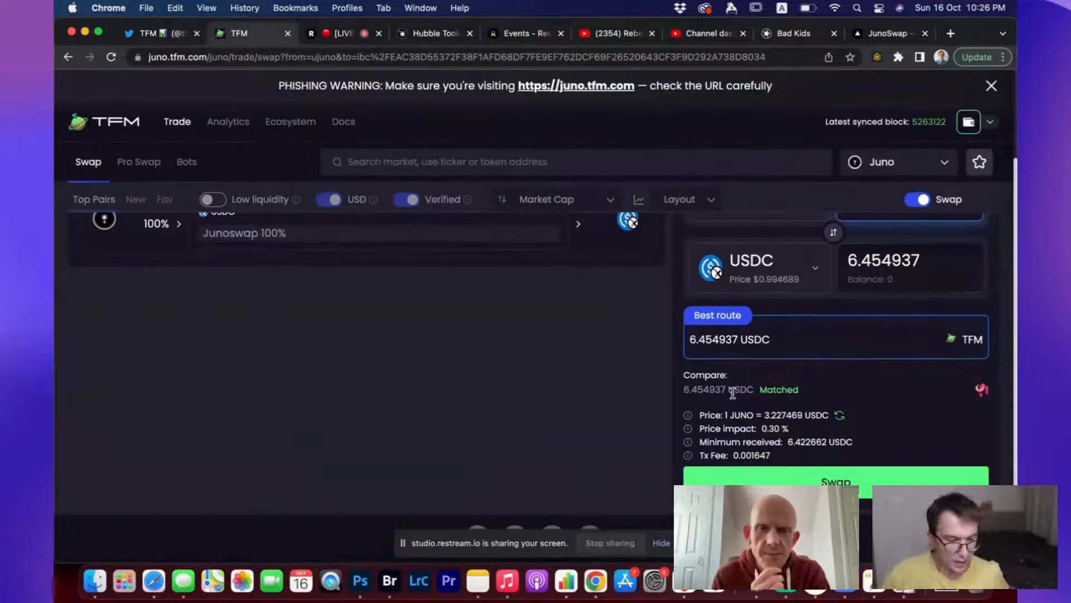
Compare the quote with OSMO as the receiving token, and replace it with STARS.
{"action": "left_click", "coordinate": [798, 285]}
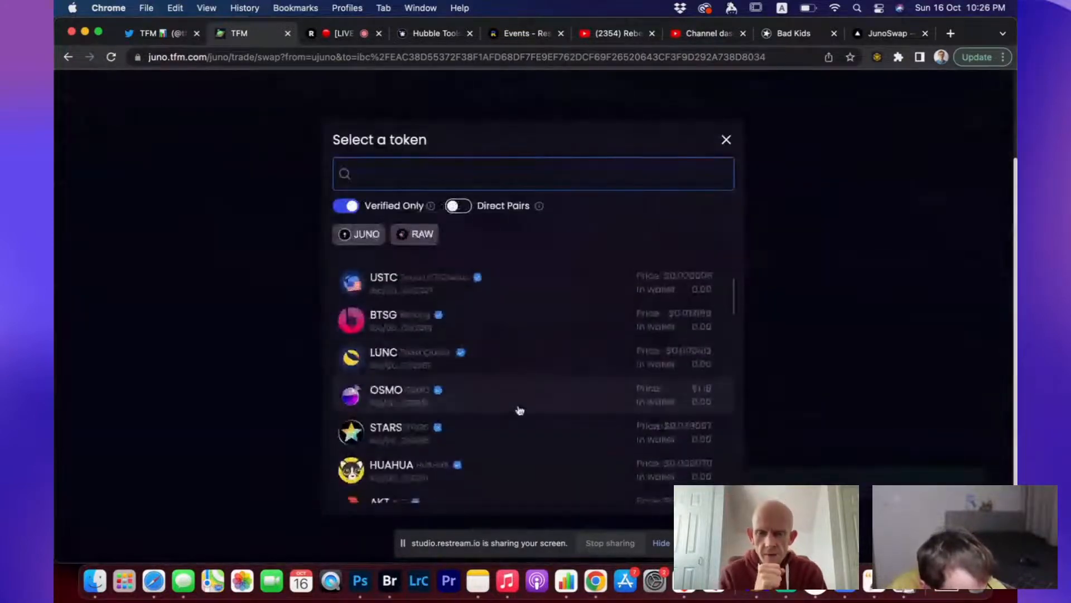
{"action": "left_click", "coordinate": [519, 409]}
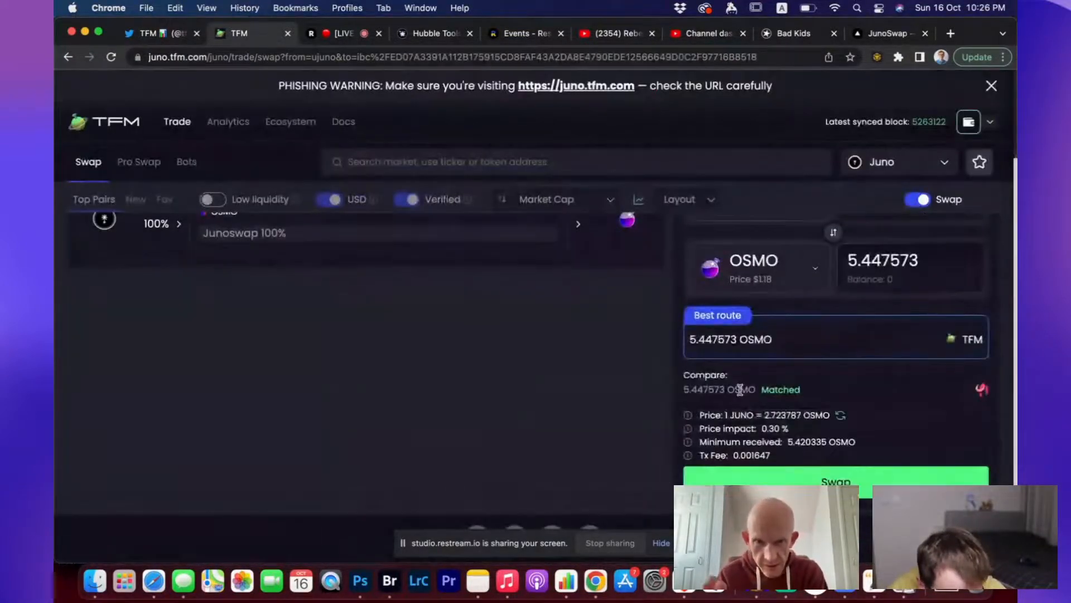
{"action": "scroll", "coordinate": [923, 415], "scroll_direction": "up", "scroll_amount": 2}
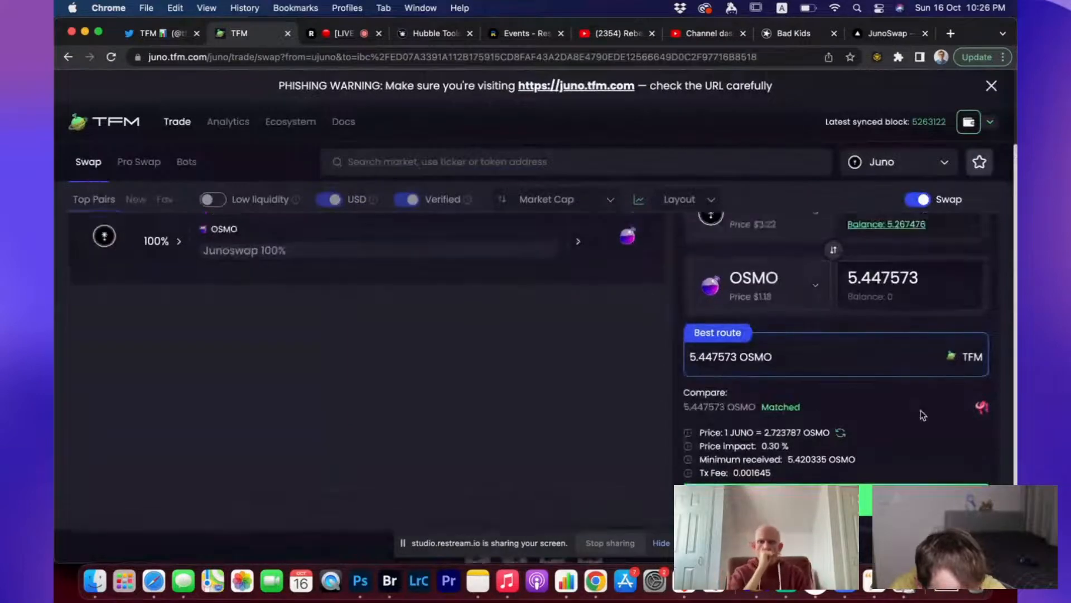
{"action": "left_click", "coordinate": [806, 303]}
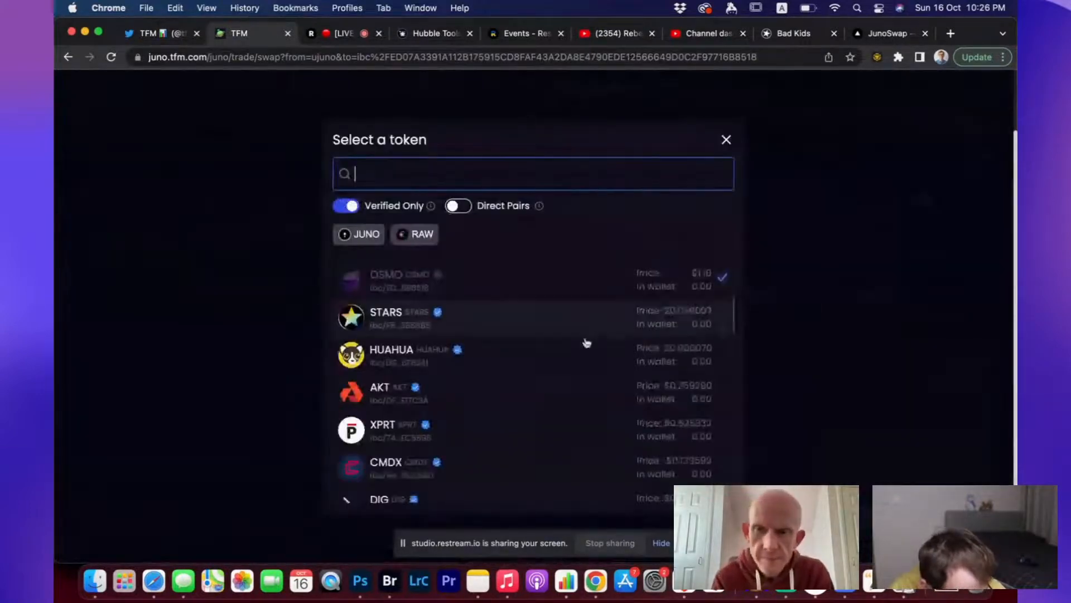
{"action": "left_click", "coordinate": [514, 313]}
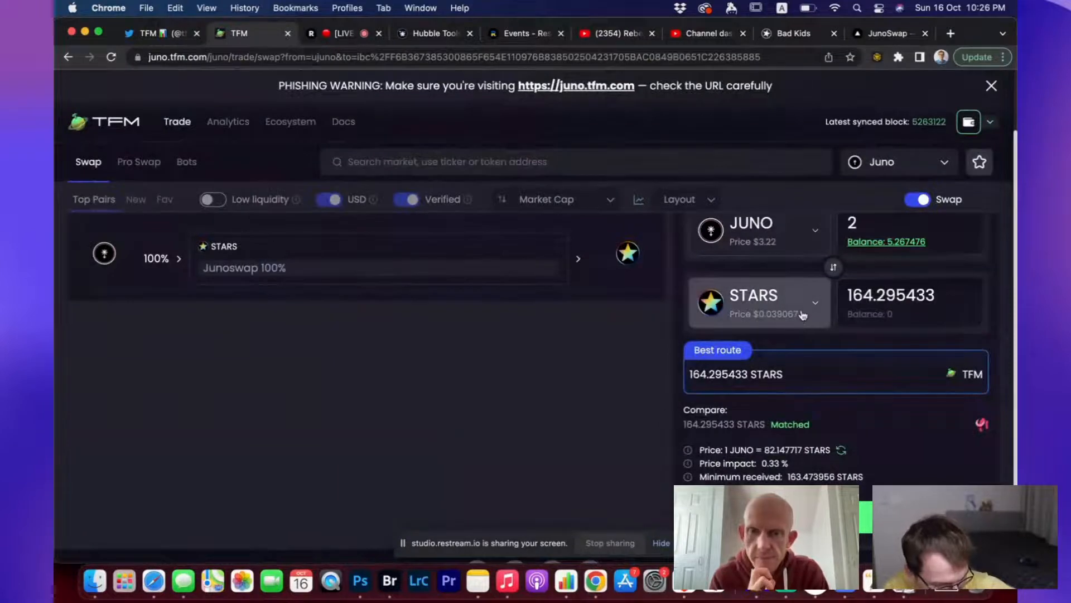
Change the paying token from JUNO to OSMO and examine the swap route to STARS.
{"action": "left_click", "coordinate": [782, 230]}
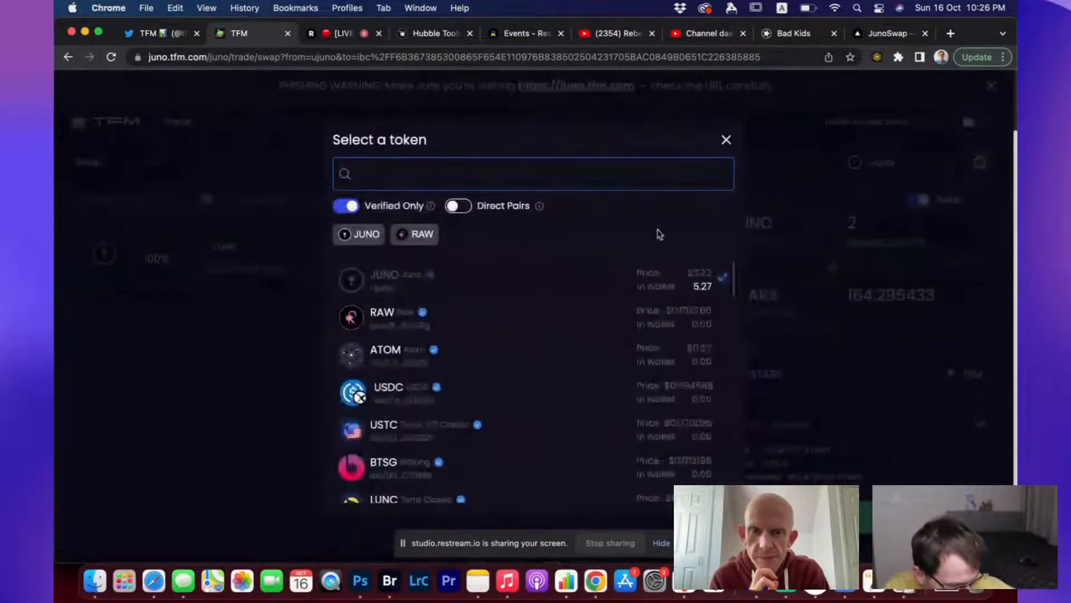
{"action": "scroll", "coordinate": [528, 327], "scroll_direction": "down", "scroll_amount": 3}
{"action": "left_click", "coordinate": [494, 385]}
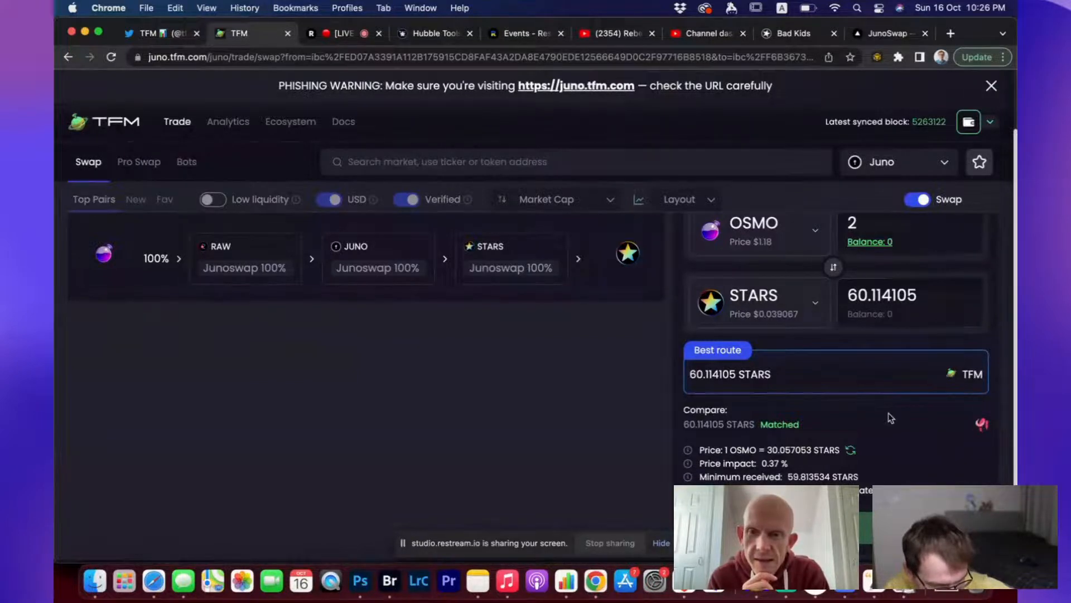
{"action": "scroll", "coordinate": [888, 418], "scroll_direction": "up", "scroll_amount": 1}
{"action": "scroll", "coordinate": [888, 419], "scroll_direction": "up", "scroll_amount": 2}
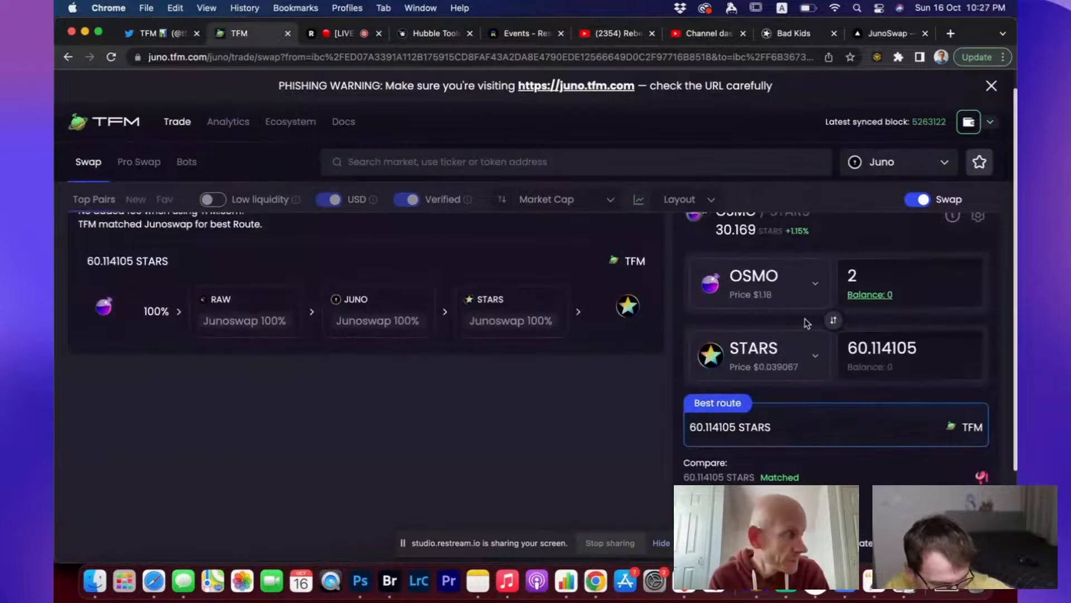
Search the tokens for "se", choose seJUNO as the paying token and review the best route to STARS.
{"action": "left_click", "coordinate": [793, 290]}
{"action": "type", "text": "se"}
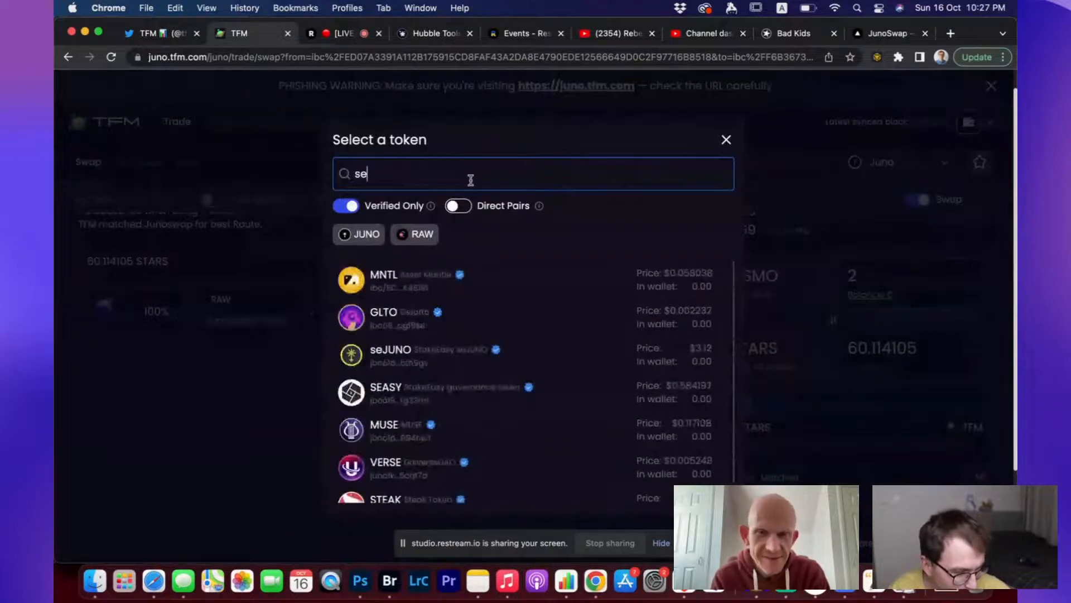
{"action": "left_click", "coordinate": [452, 362]}
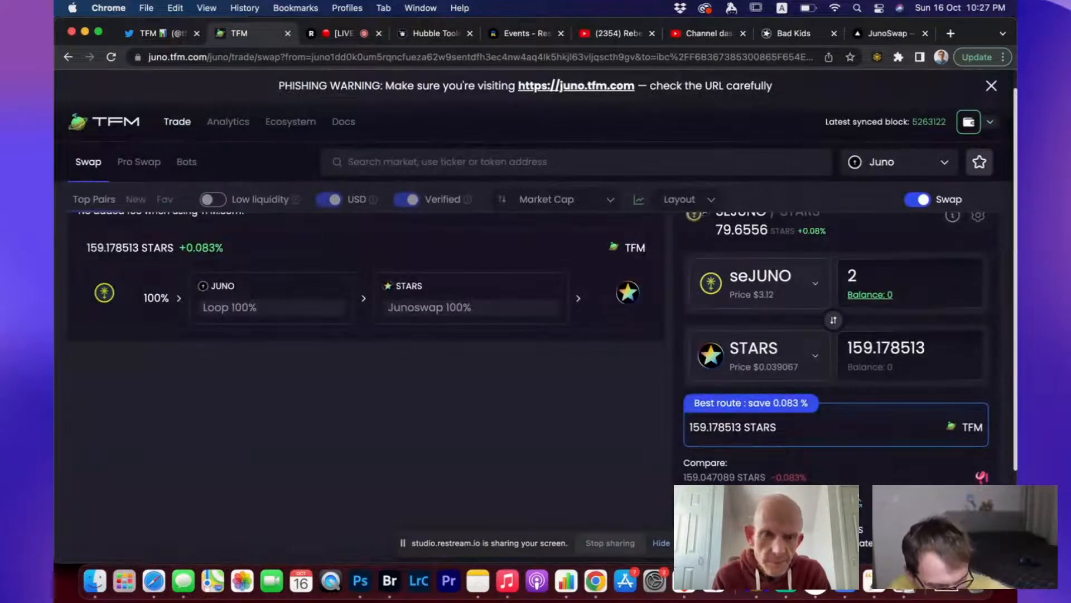
{"action": "scroll", "coordinate": [899, 479], "scroll_direction": "down", "scroll_amount": 1}
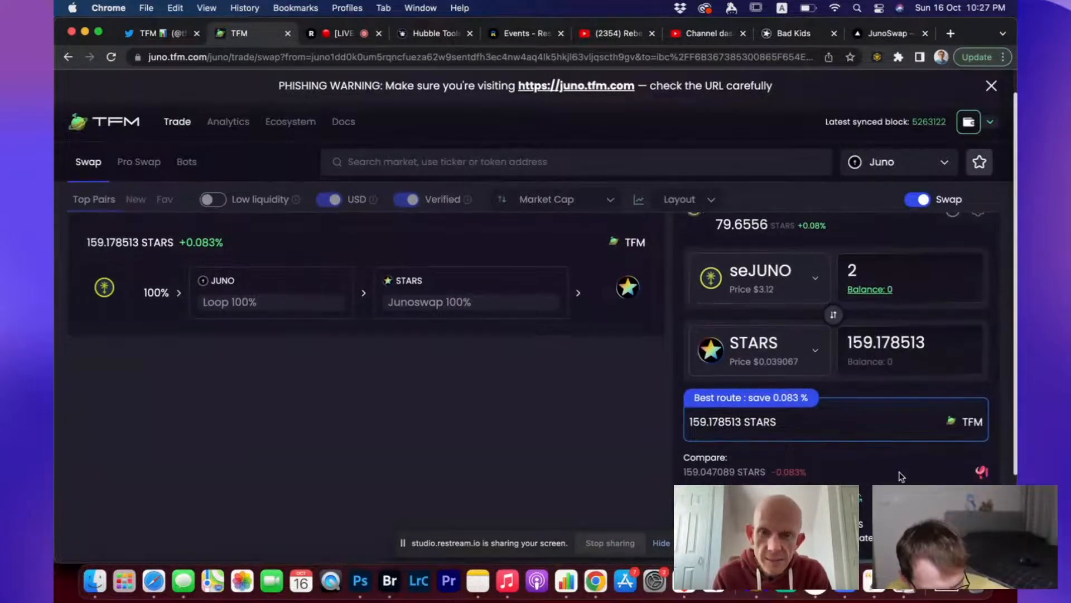
{"action": "scroll", "coordinate": [848, 455], "scroll_direction": "down", "scroll_amount": 3}
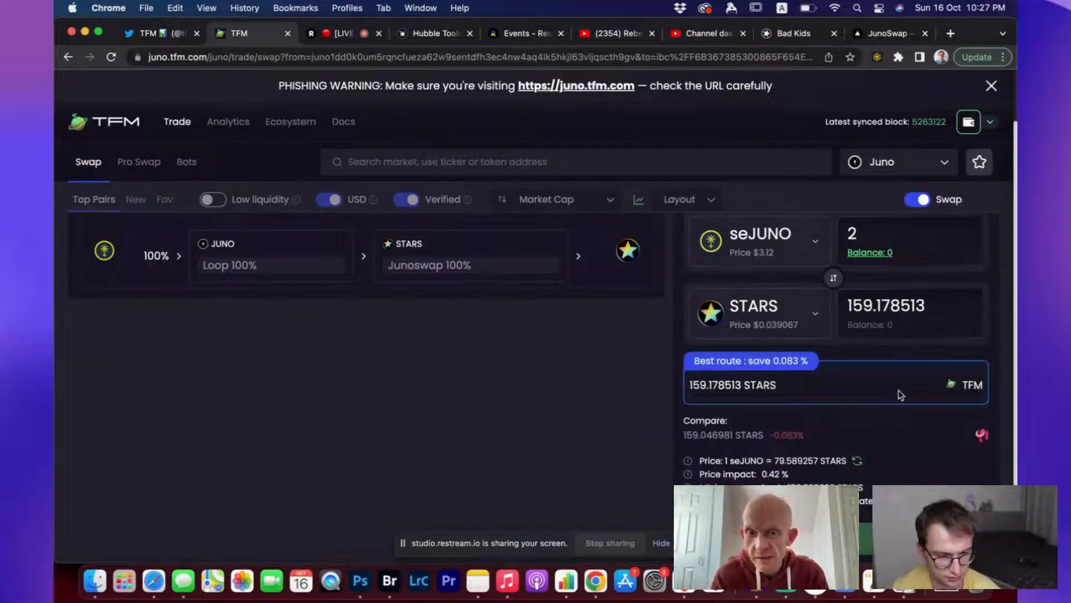
Increase the seJUNO amount to 20, 200 and finally 2000, comparing the swap route for each amount.
{"action": "left_click", "coordinate": [879, 237]}
{"action": "type", "text": "0"}
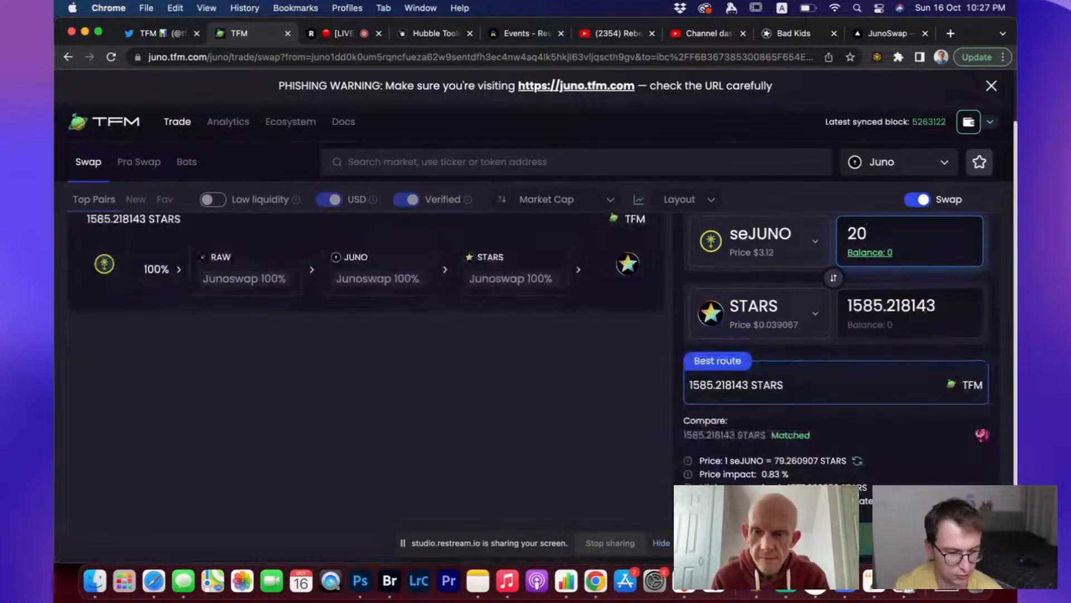
{"action": "type", "text": "0"}
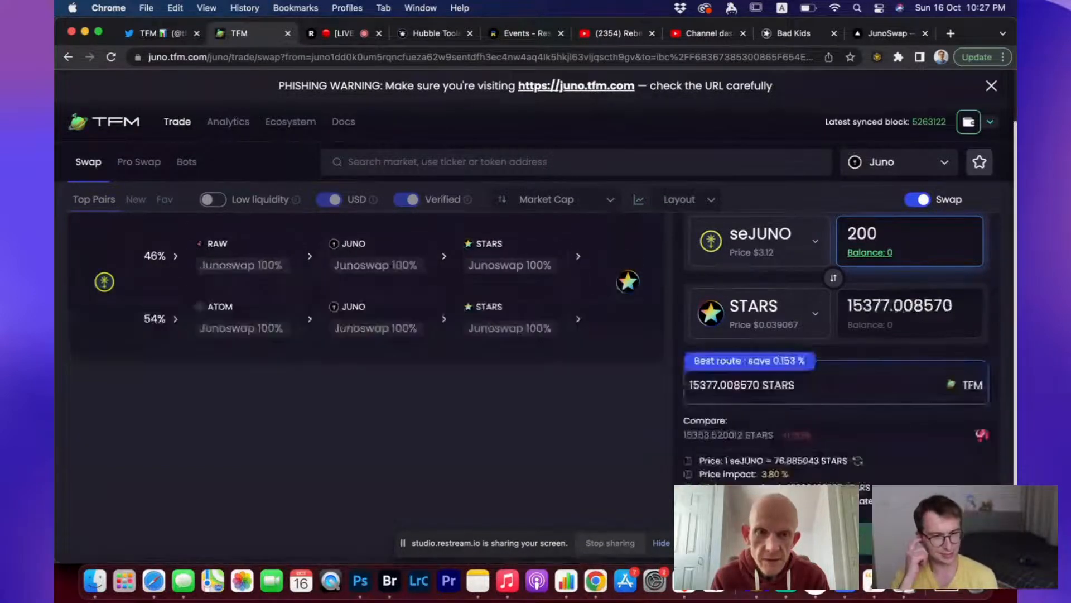
{"action": "type", "text": "0"}
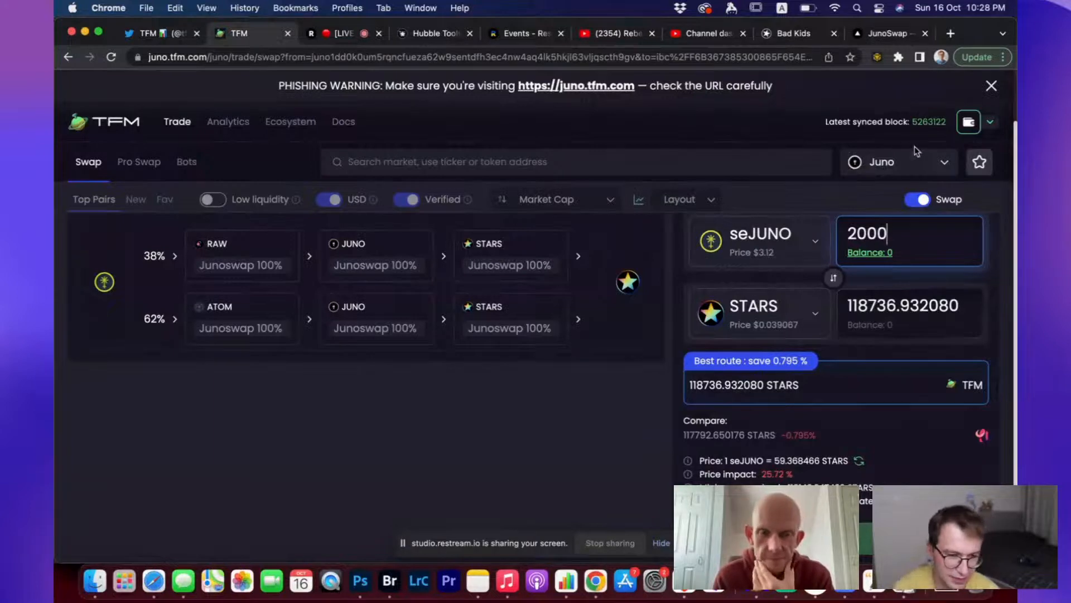
Switch the network from Juno back to Osmosis and glance over its top pairs.
{"action": "left_click", "coordinate": [904, 162]}
{"action": "left_click", "coordinate": [896, 269]}
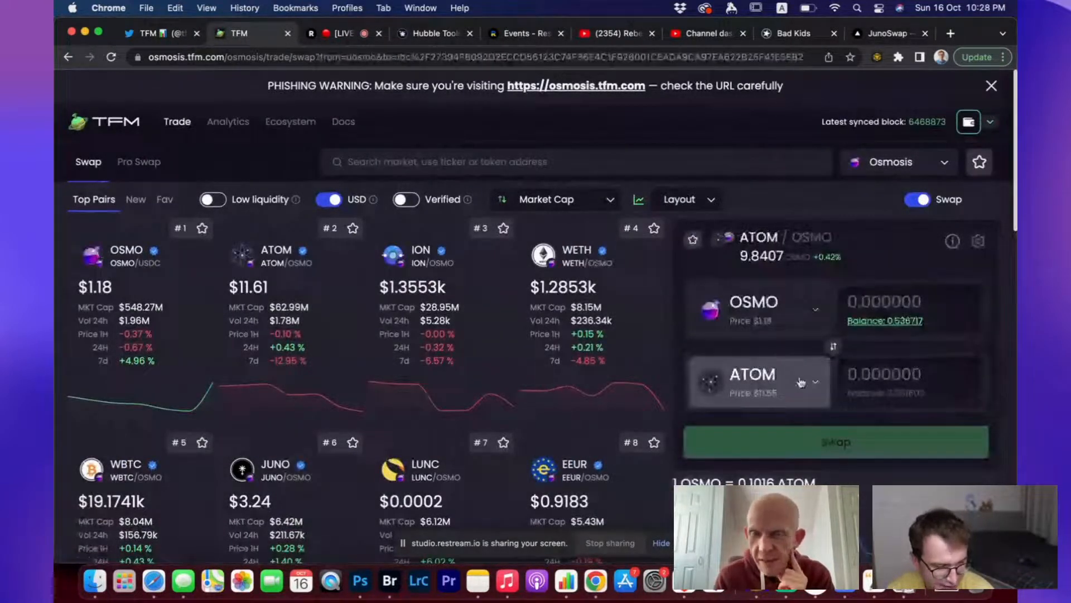
{"action": "scroll", "coordinate": [802, 383], "scroll_direction": "down", "scroll_amount": 2}
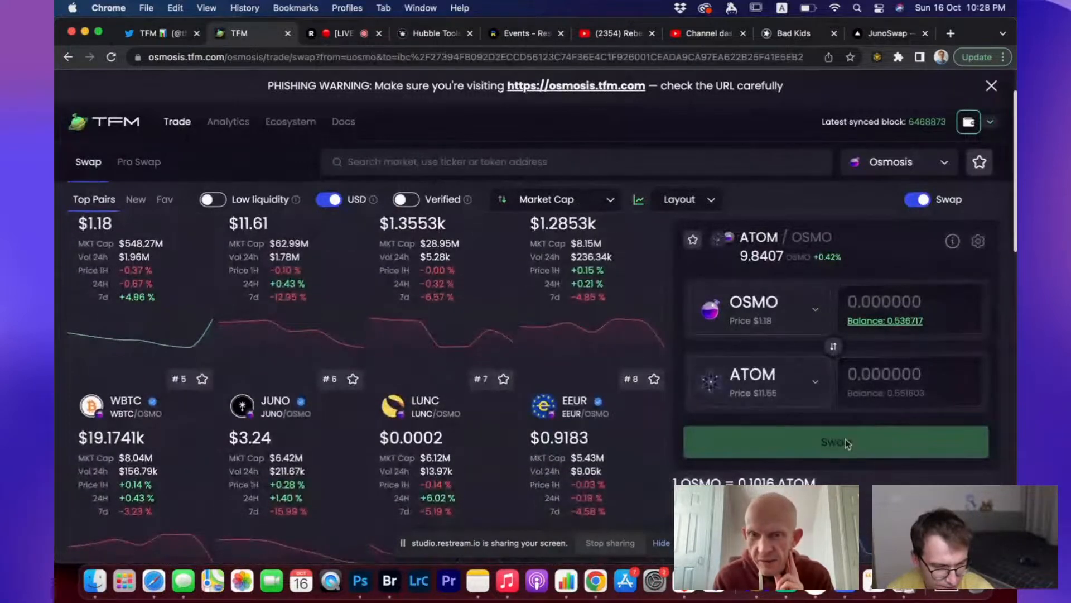
Browse the verified receiving tokens offered on Osmosis and close the list without choosing one.
{"action": "left_click", "coordinate": [790, 393]}
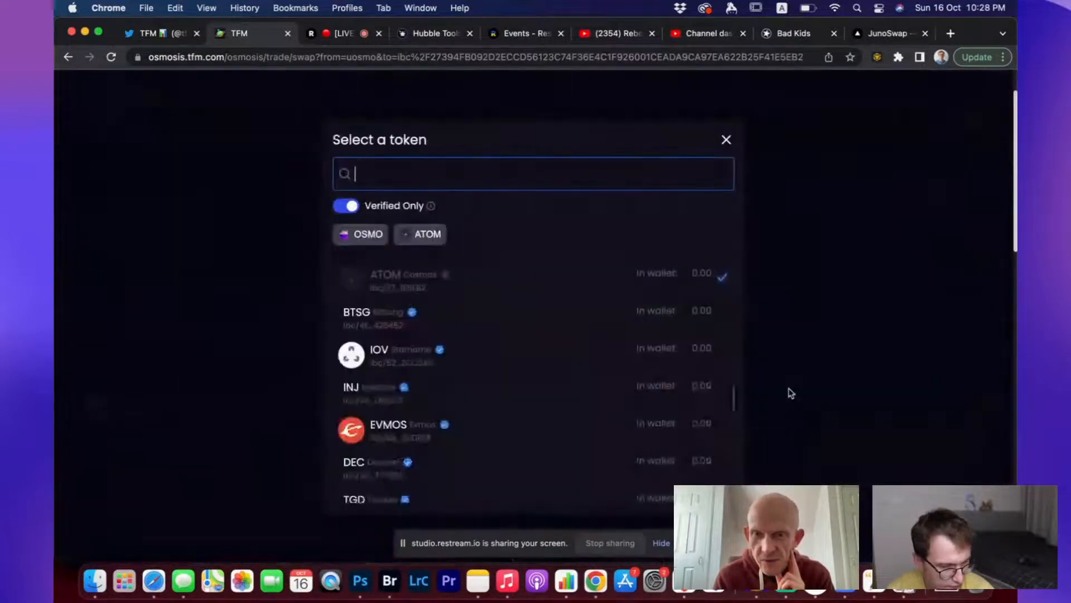
{"action": "scroll", "coordinate": [514, 426], "scroll_direction": "down", "scroll_amount": 3}
{"action": "scroll", "coordinate": [515, 428], "scroll_direction": "down", "scroll_amount": 5}
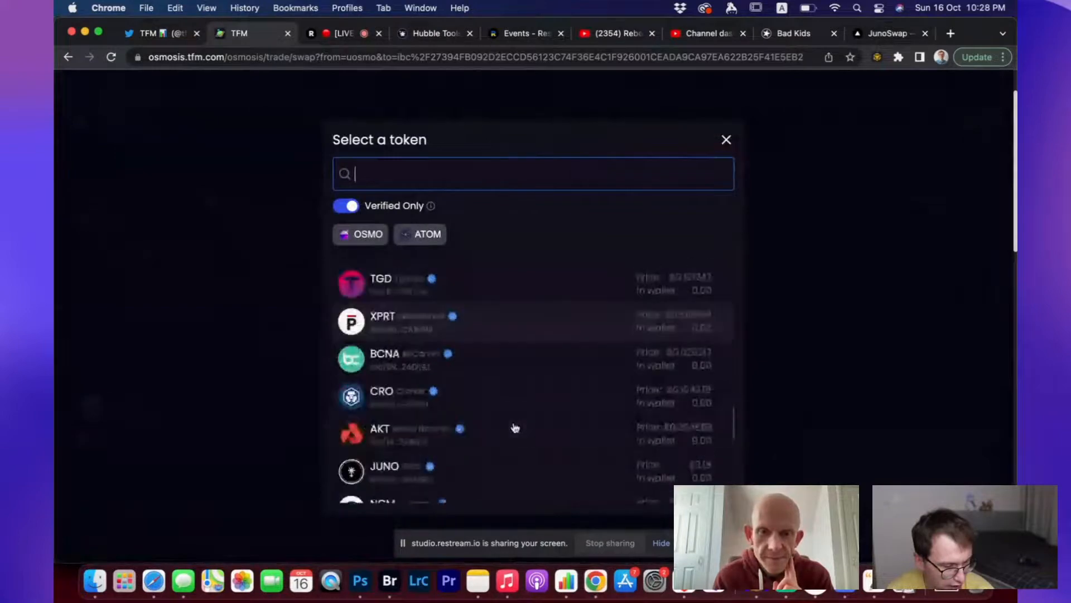
{"action": "scroll", "coordinate": [515, 427], "scroll_direction": "down", "scroll_amount": 5}
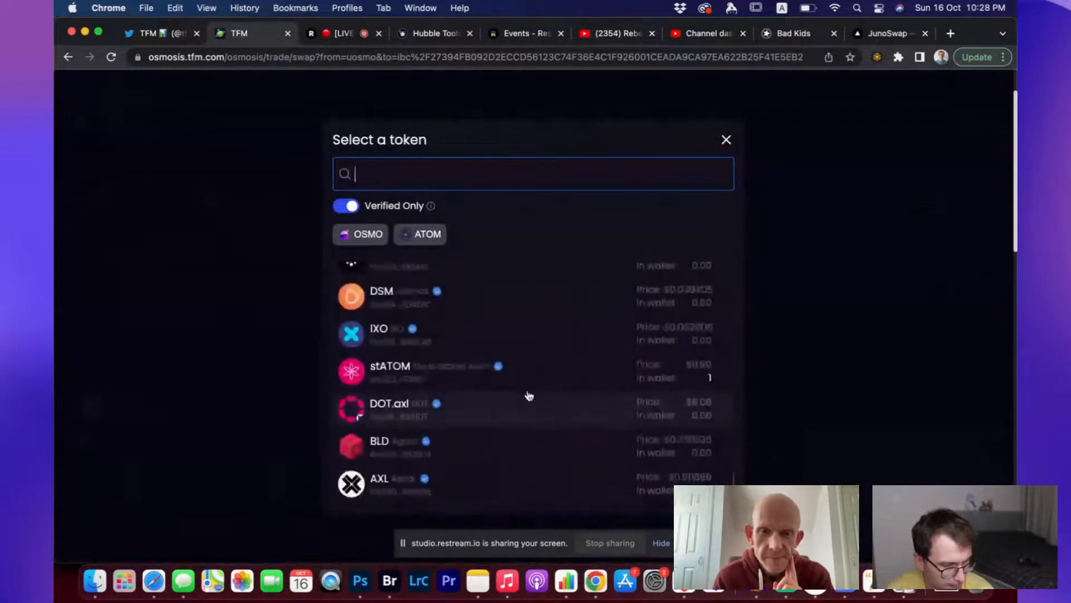
{"action": "left_click", "coordinate": [724, 140]}
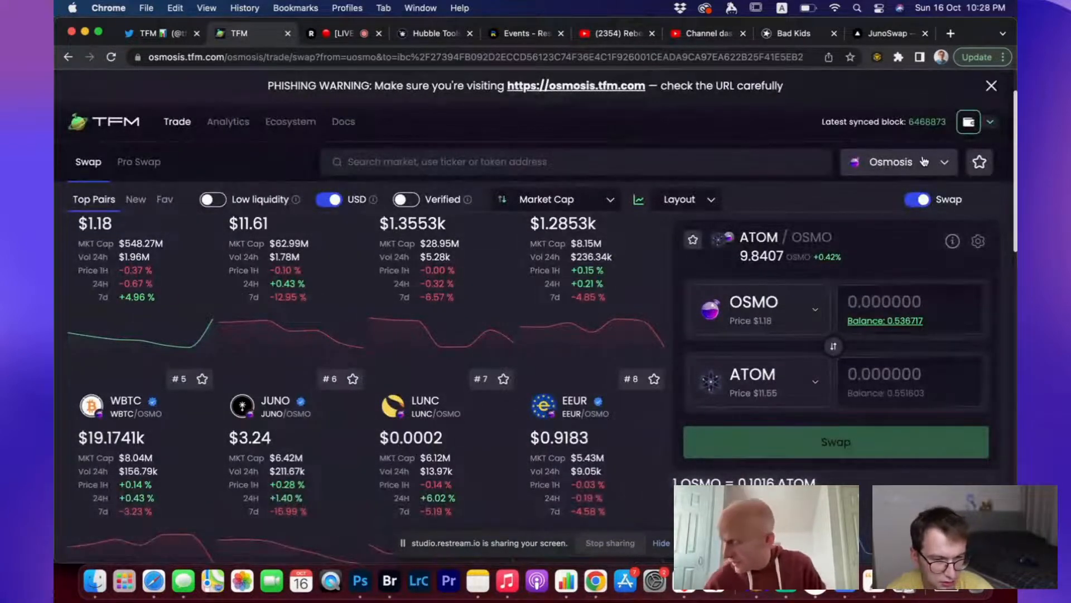
Switch the network to Terra 2.0 and view the WalletConnect QR code for Terra Station (mobile app), dismissing it without connecting.
{"action": "left_click", "coordinate": [925, 163]}
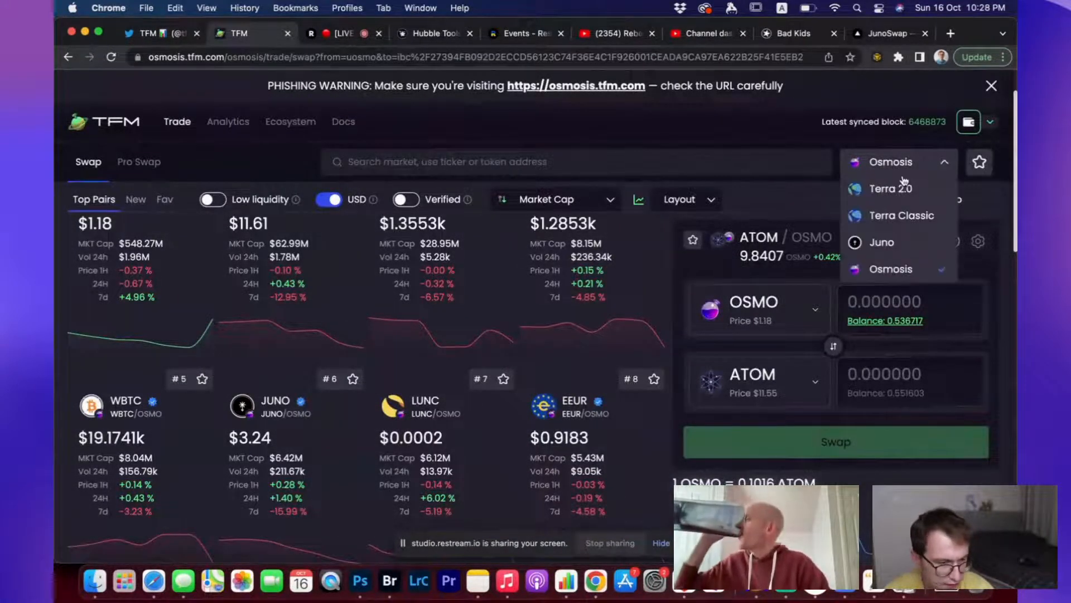
{"action": "left_click", "coordinate": [899, 186]}
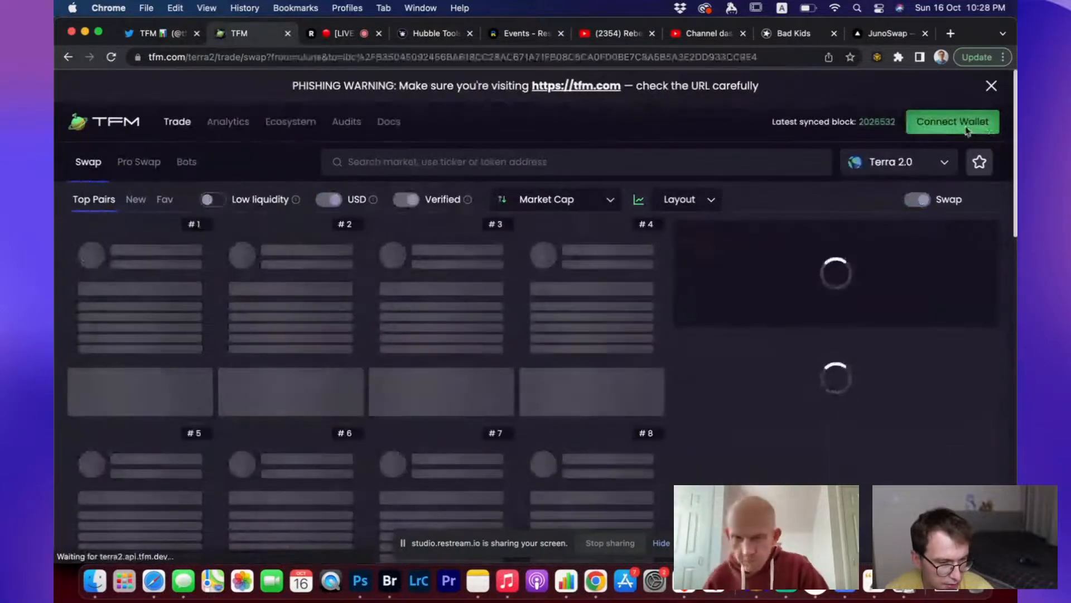
{"action": "left_click", "coordinate": [970, 129]}
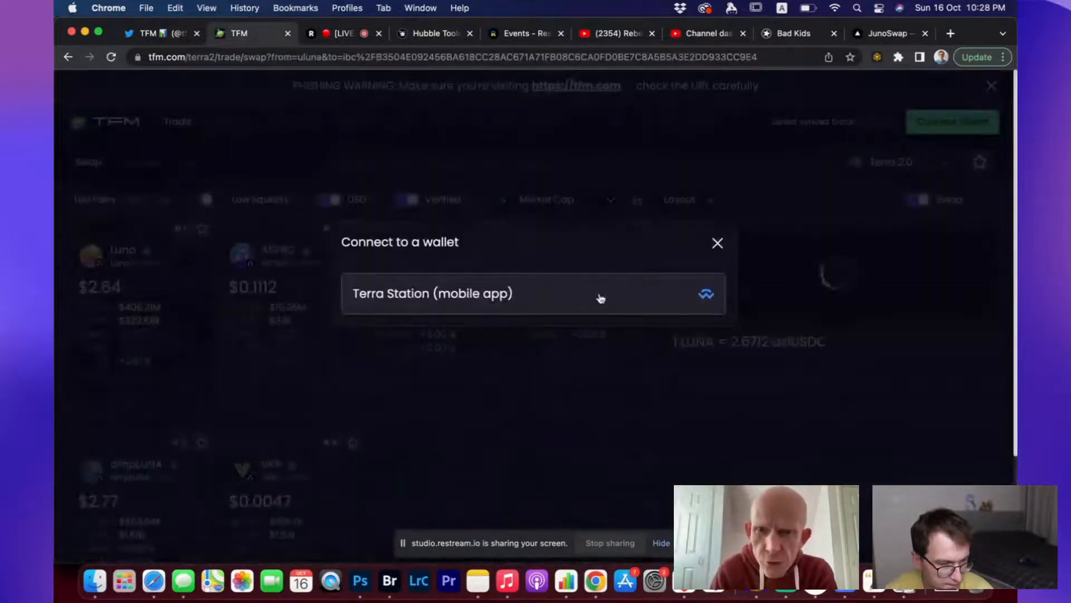
{"action": "left_click", "coordinate": [600, 297]}
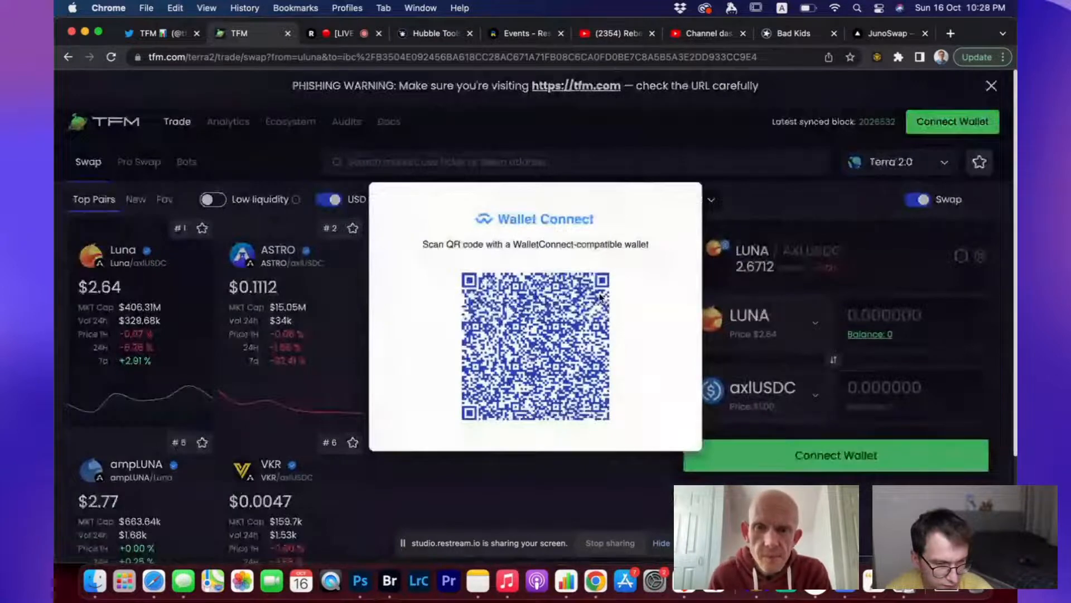
{"action": "left_click", "coordinate": [734, 186]}
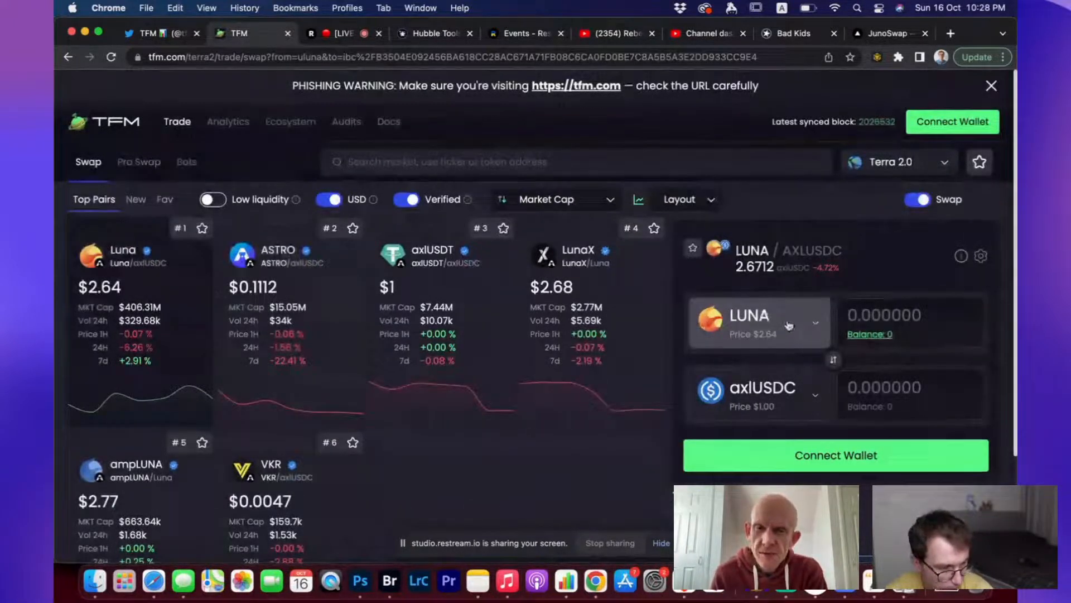
Browse the verified swap tokens on Terra 2.0 and glance at the installed browser extensions, leaving the LUNA/axlUSDC pair selected.
{"action": "left_click", "coordinate": [802, 397]}
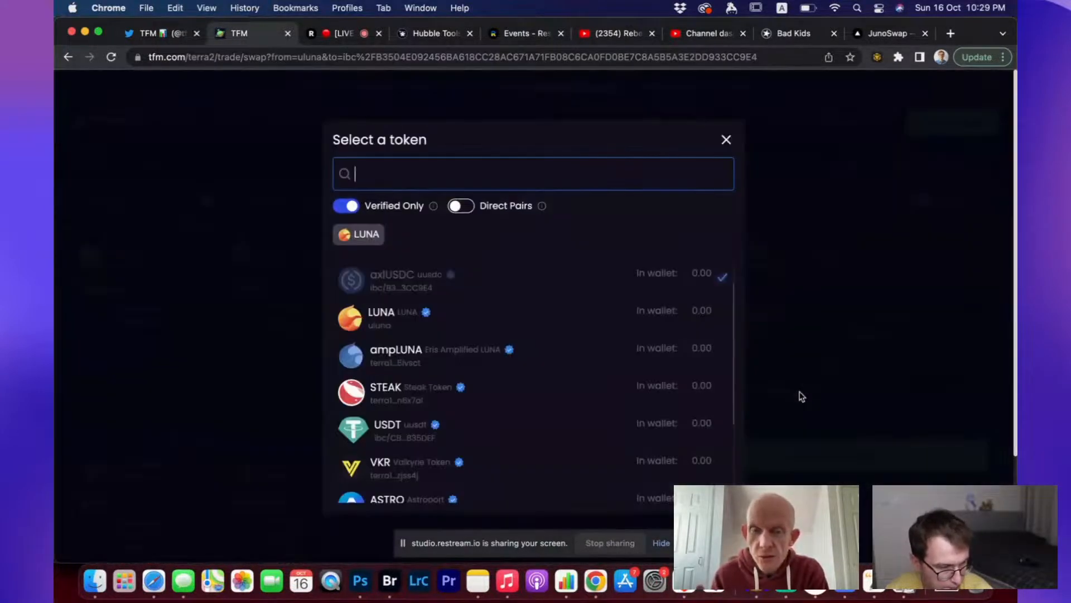
{"action": "scroll", "coordinate": [608, 370], "scroll_direction": "down", "scroll_amount": 5}
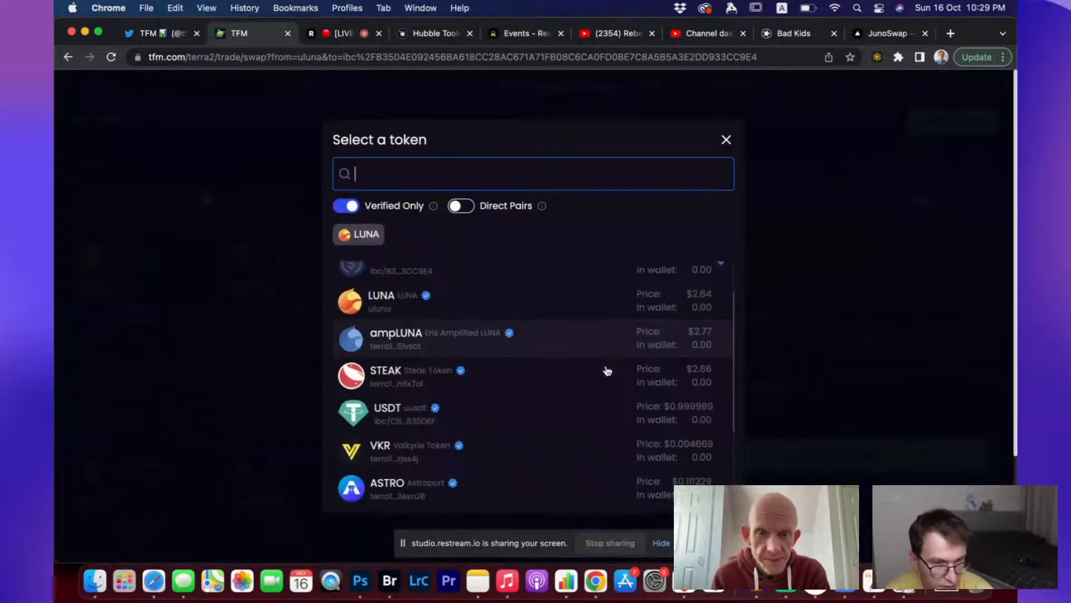
{"action": "left_click", "coordinate": [897, 57]}
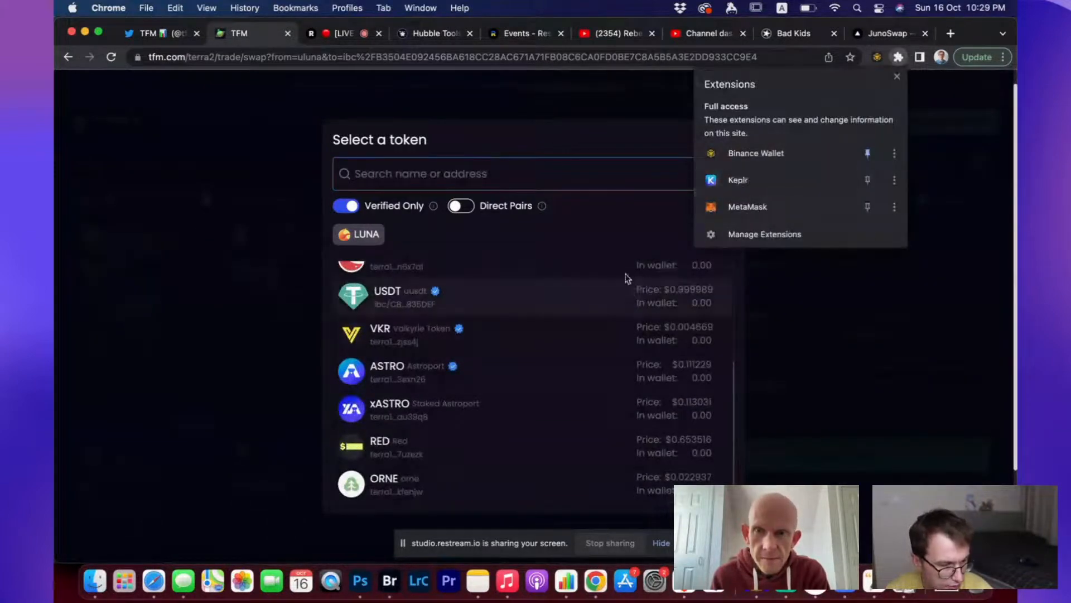
{"action": "left_click", "coordinate": [613, 205]}
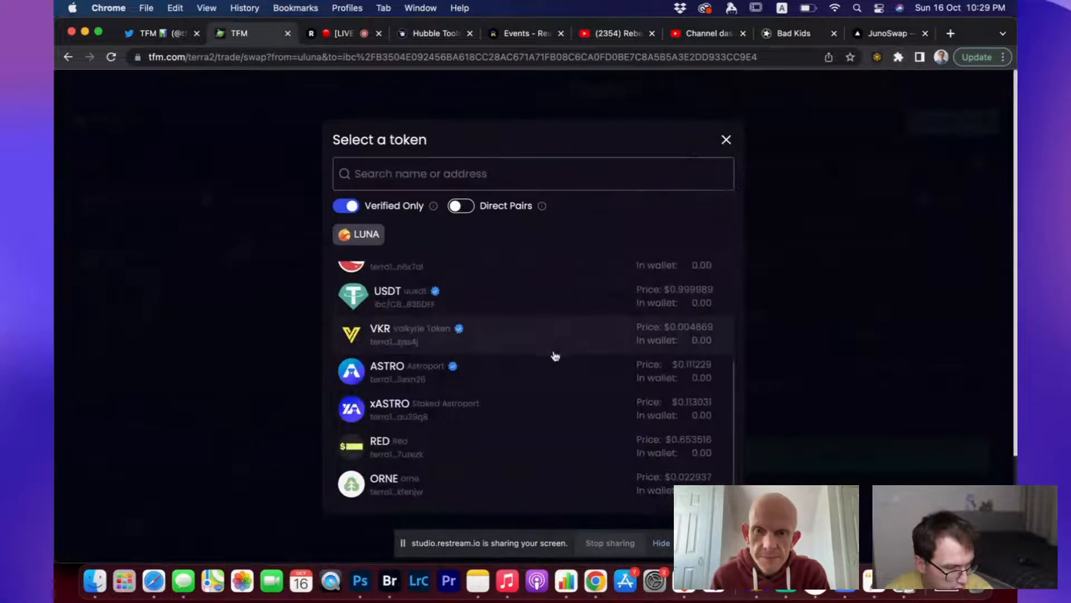
{"action": "scroll", "coordinate": [552, 353], "scroll_direction": "up", "scroll_amount": 2}
{"action": "scroll", "coordinate": [552, 354], "scroll_direction": "up", "scroll_amount": 2}
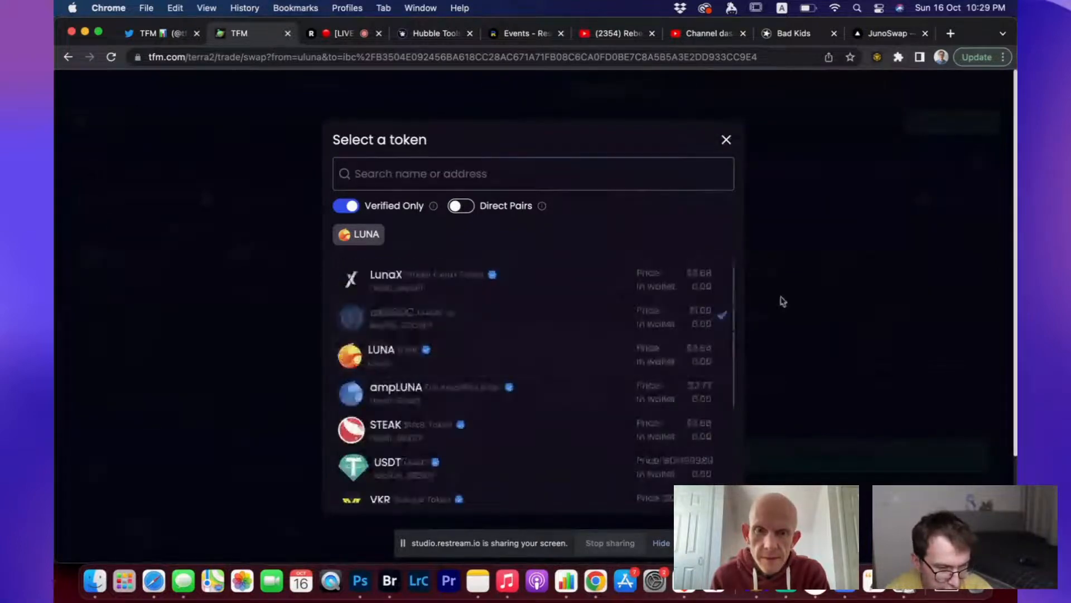
{"action": "left_click", "coordinate": [728, 141]}
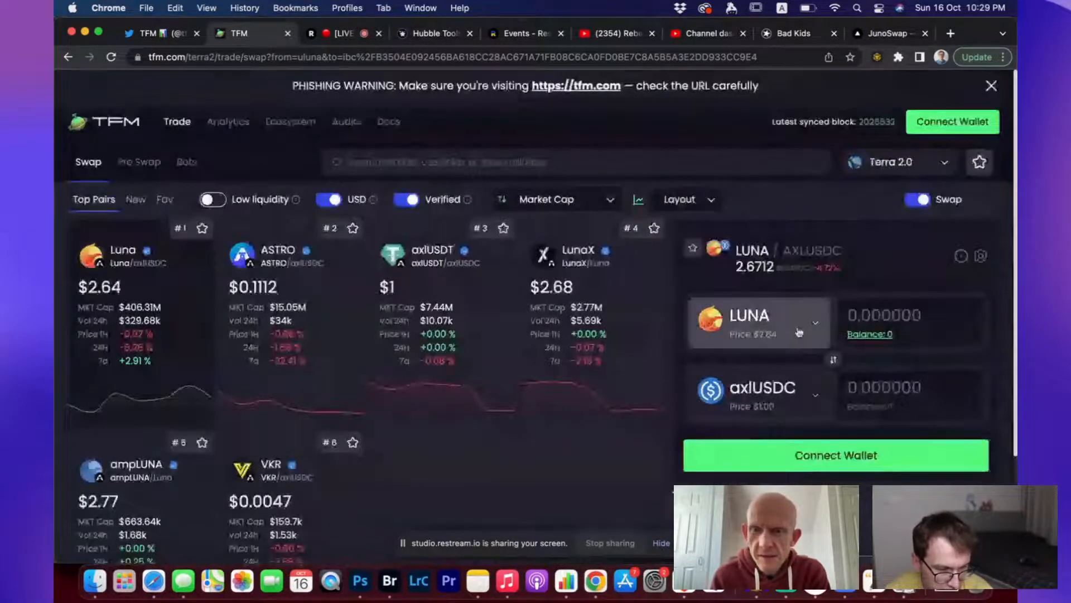
{"action": "left_click", "coordinate": [799, 332]}
{"action": "left_click", "coordinate": [728, 142]}
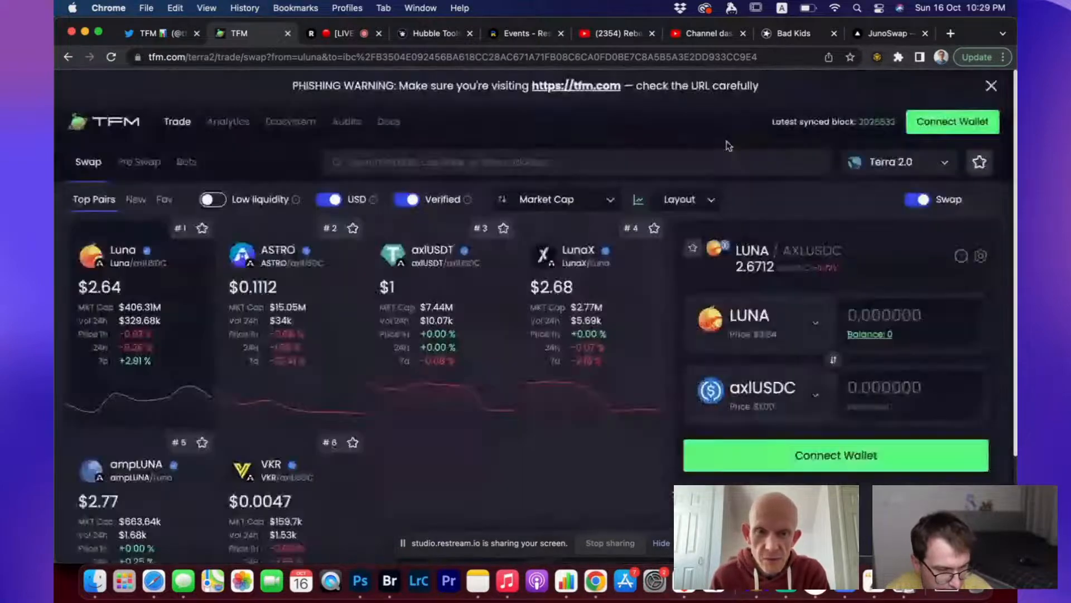
Choose STEAK as the receiving token for LUNA from the Terra 2.0 token list.
{"action": "left_click", "coordinate": [754, 332]}
{"action": "scroll", "coordinate": [551, 439], "scroll_direction": "down", "scroll_amount": 5}
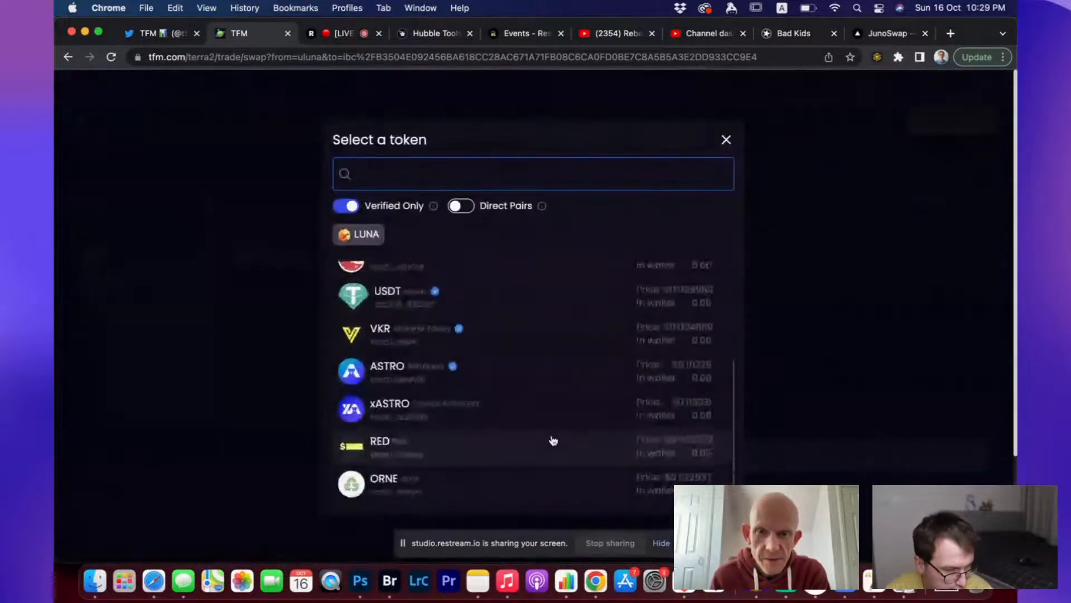
{"action": "scroll", "coordinate": [553, 440], "scroll_direction": "up", "scroll_amount": 3}
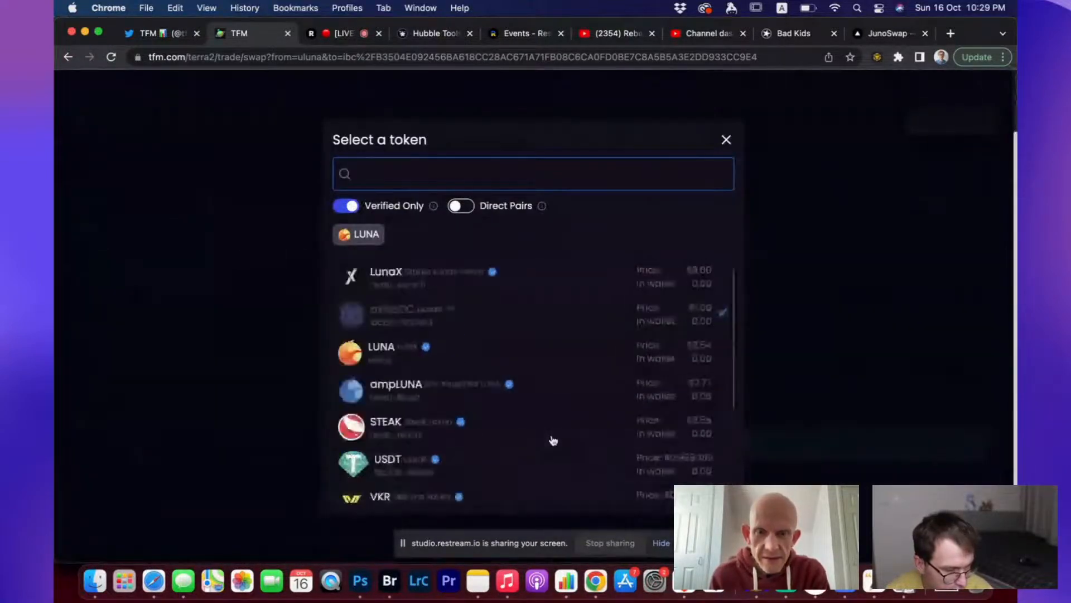
{"action": "scroll", "coordinate": [553, 440], "scroll_direction": "down", "scroll_amount": 1}
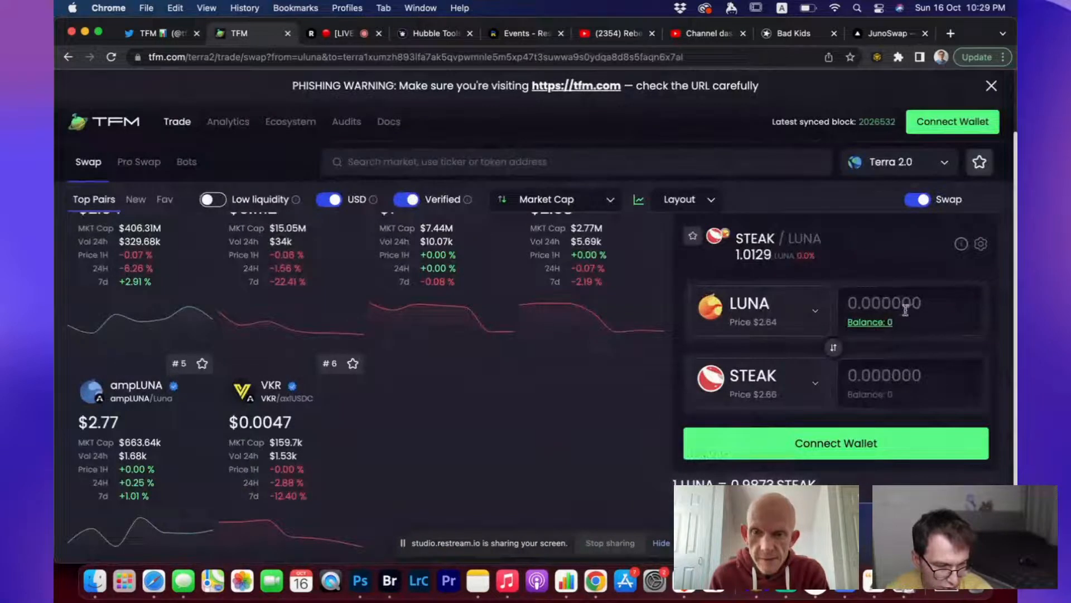
Enter LUNA amounts of 20, 2000 and finally 200, comparing the swap route to STEAK for each.
{"action": "left_click", "coordinate": [905, 310]}
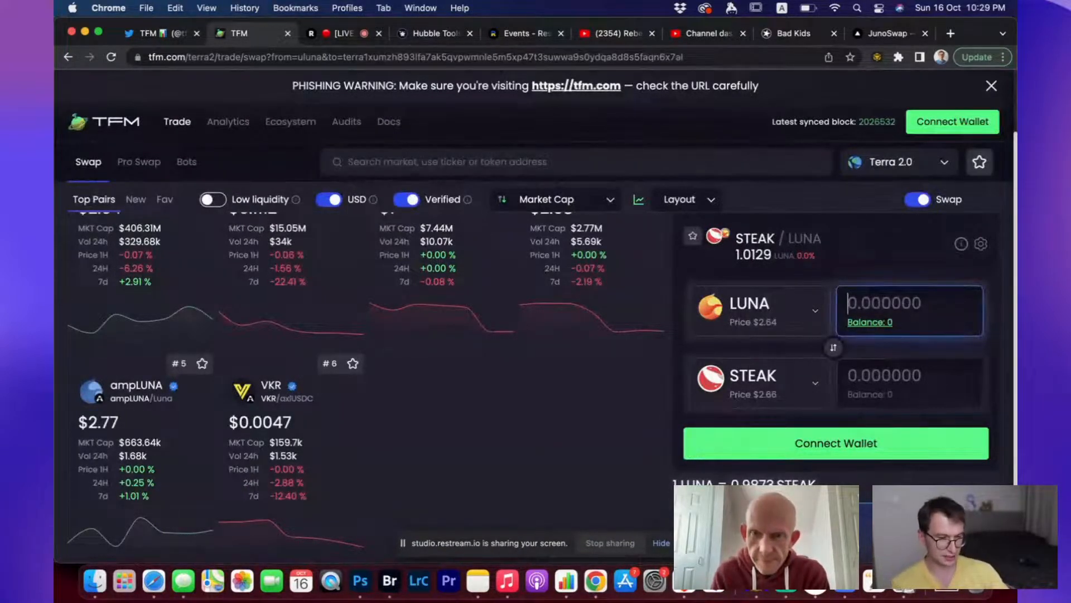
{"action": "type", "text": "20"}
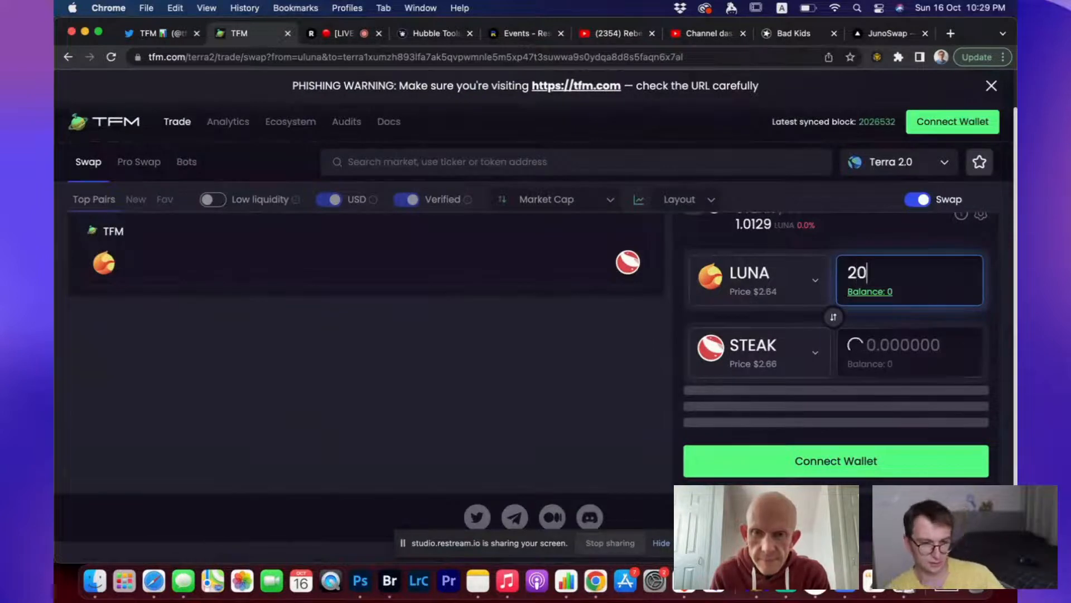
{"action": "type", "text": "00"}
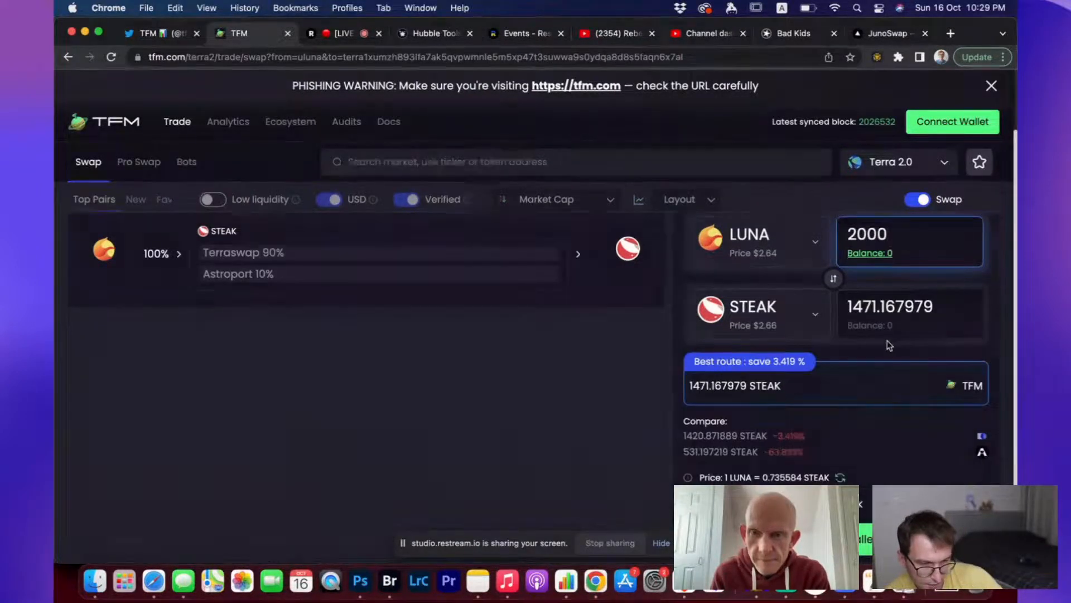
{"action": "key", "text": "BackSpace"}
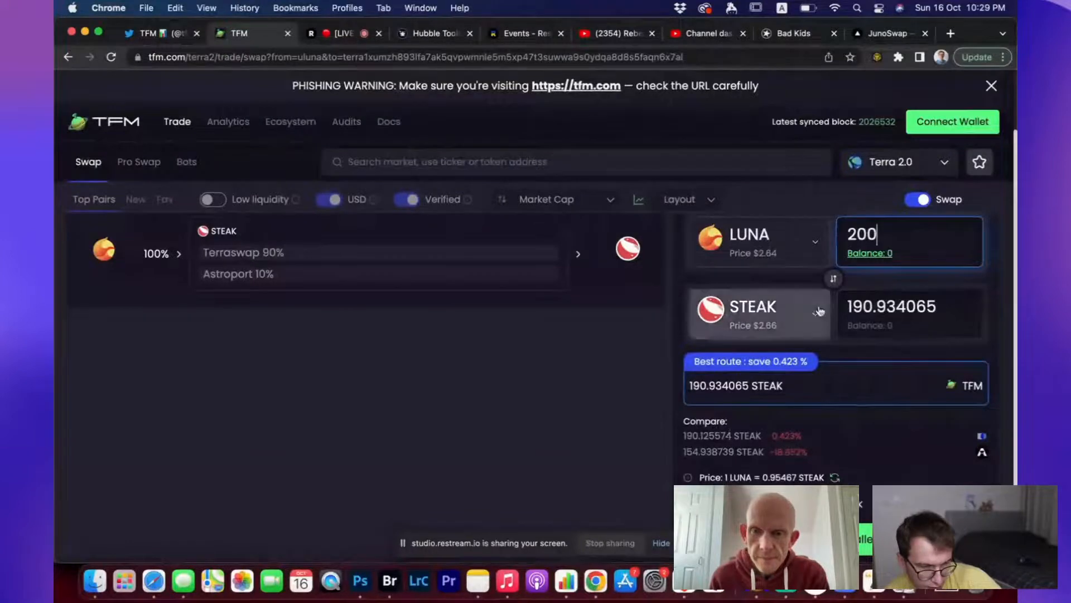
Change the receiving token from STEAK to ASTRO and examine the swap route for 200 LUNA.
{"action": "left_click", "coordinate": [812, 311]}
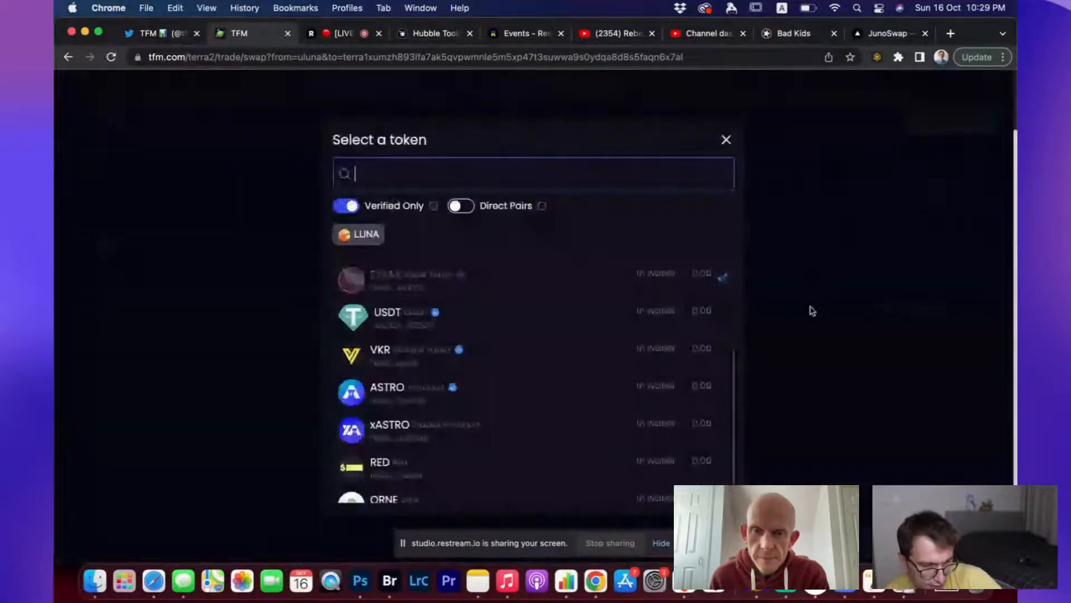
{"action": "scroll", "coordinate": [566, 418], "scroll_direction": "down", "scroll_amount": 1}
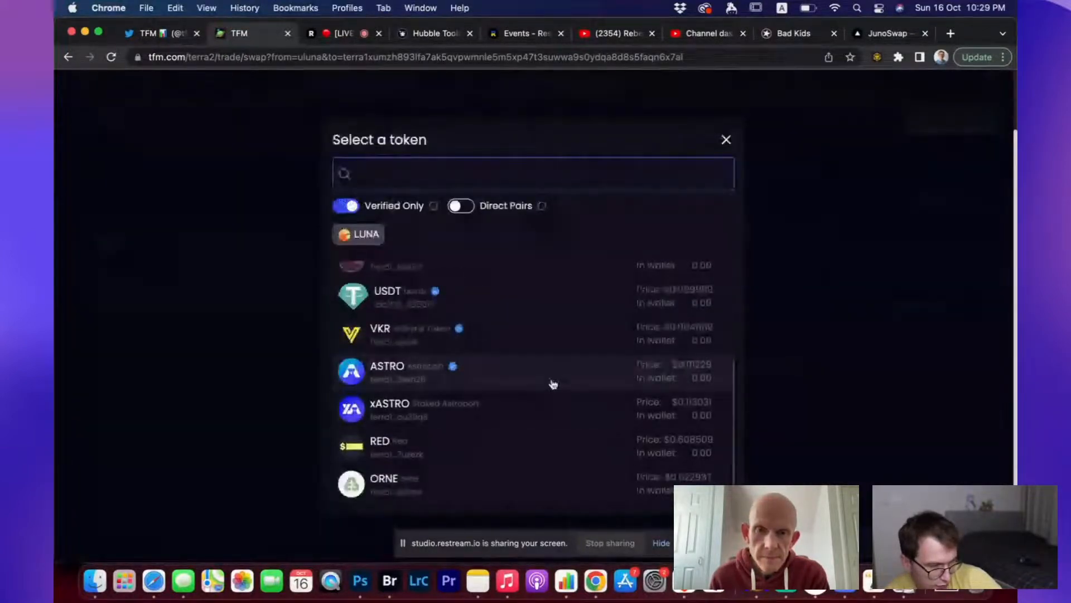
{"action": "left_click", "coordinate": [553, 383]}
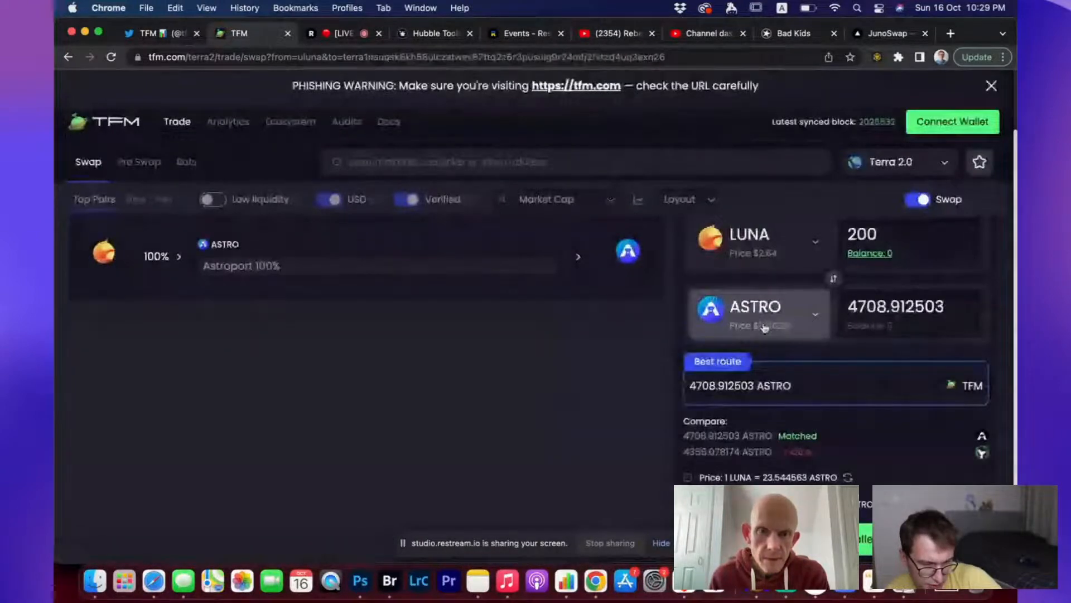
Change the receiving token from ASTRO to ampLUNA and review the best route and exchange comparison for 200 LUNA.
{"action": "left_click", "coordinate": [790, 311]}
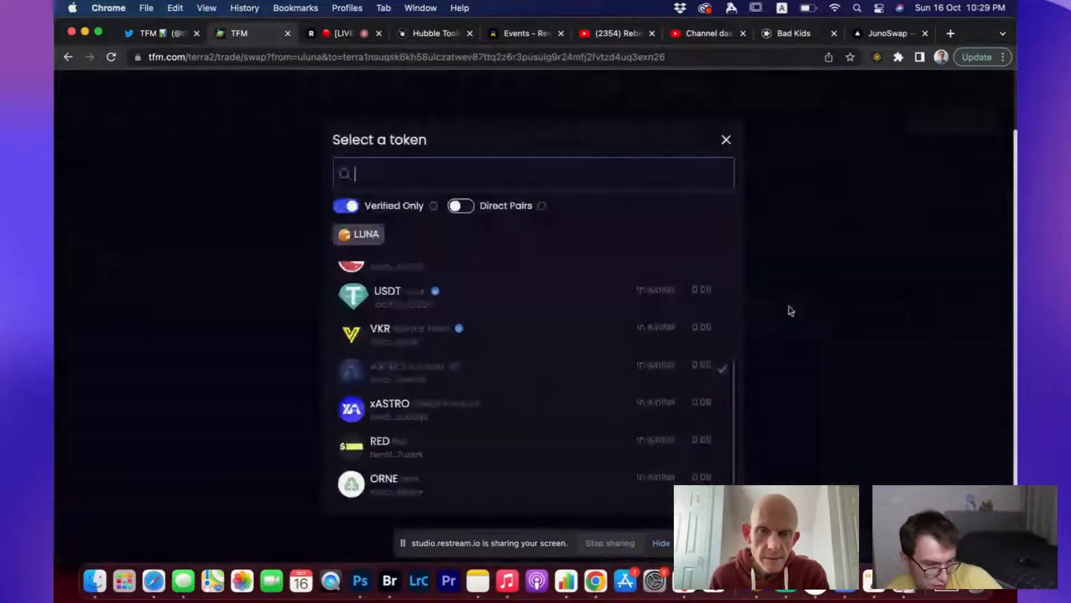
{"action": "scroll", "coordinate": [541, 446], "scroll_direction": "up", "scroll_amount": 5}
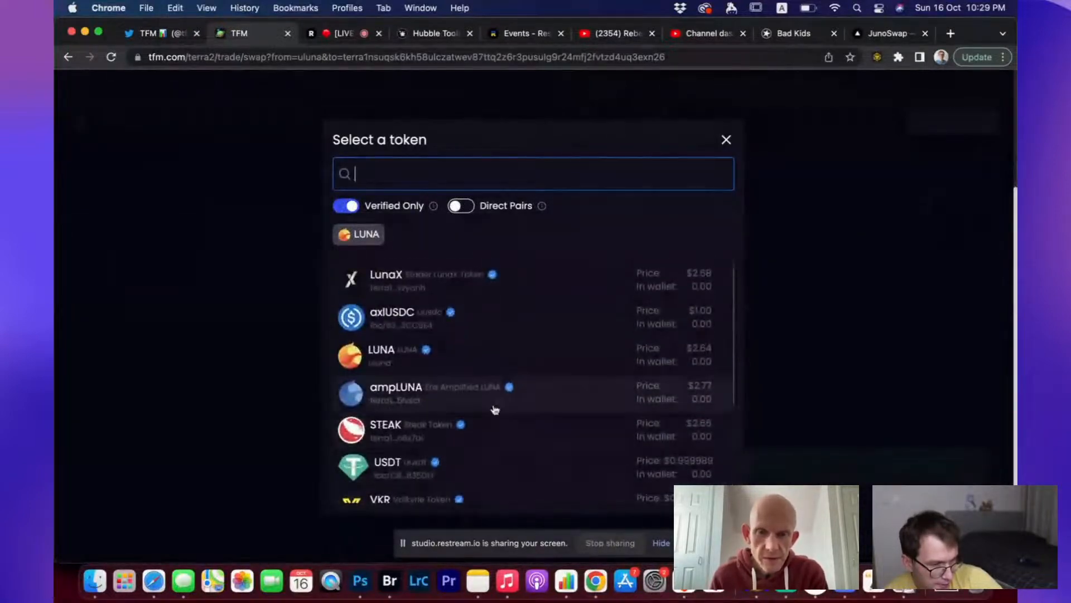
{"action": "left_click", "coordinate": [493, 408]}
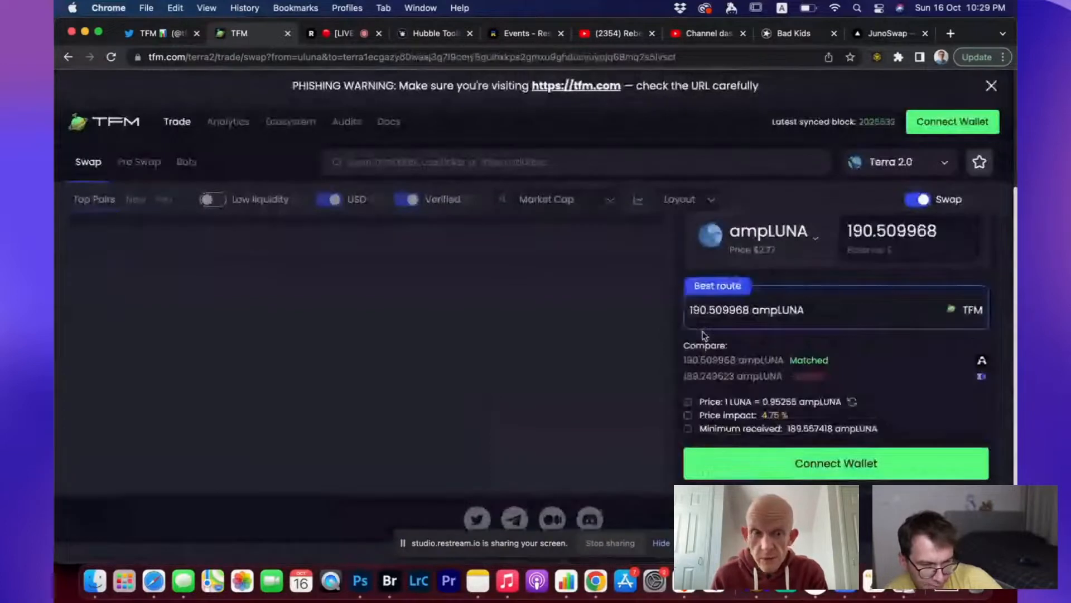
{"action": "scroll", "coordinate": [781, 299], "scroll_direction": "up", "scroll_amount": 3}
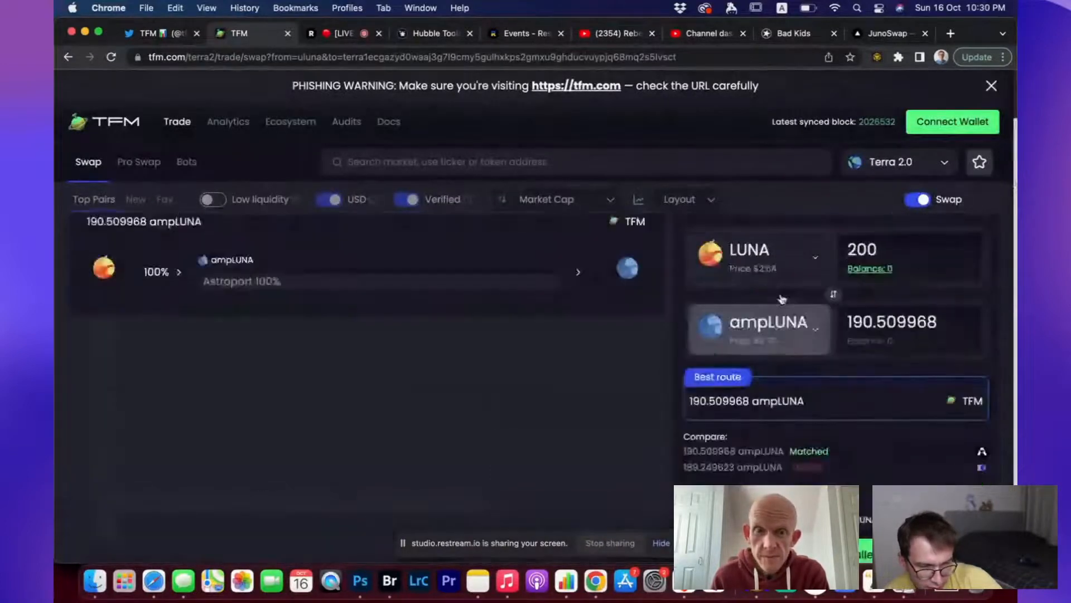